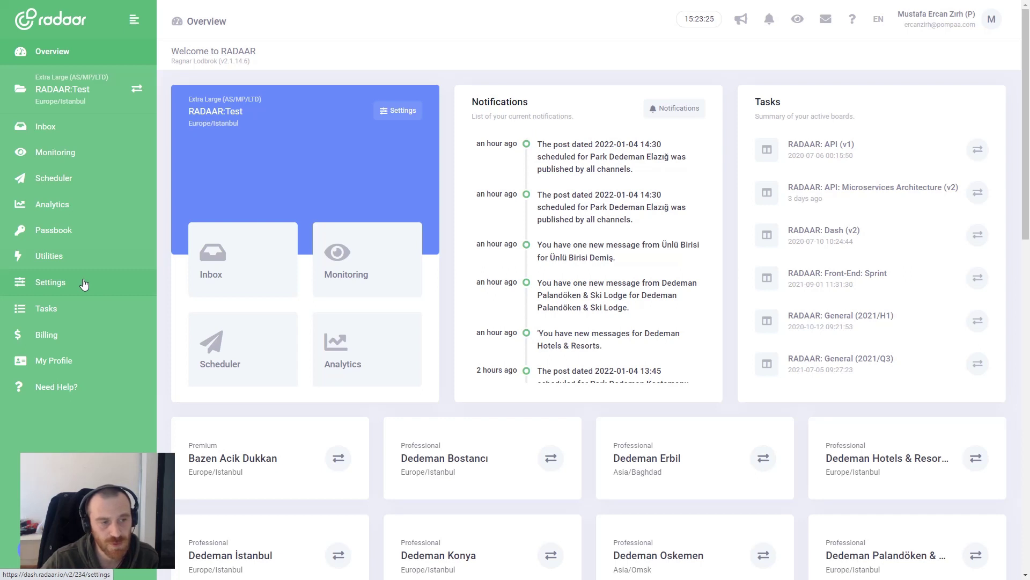
From Settings, go to the empty Categories page and open a New Category form.
click(54, 288)
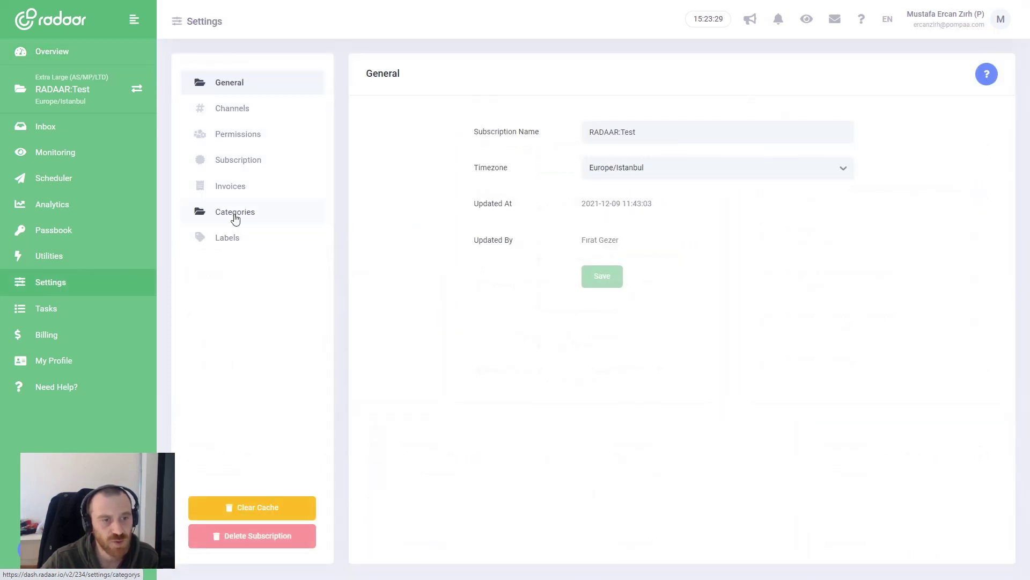
click(235, 216)
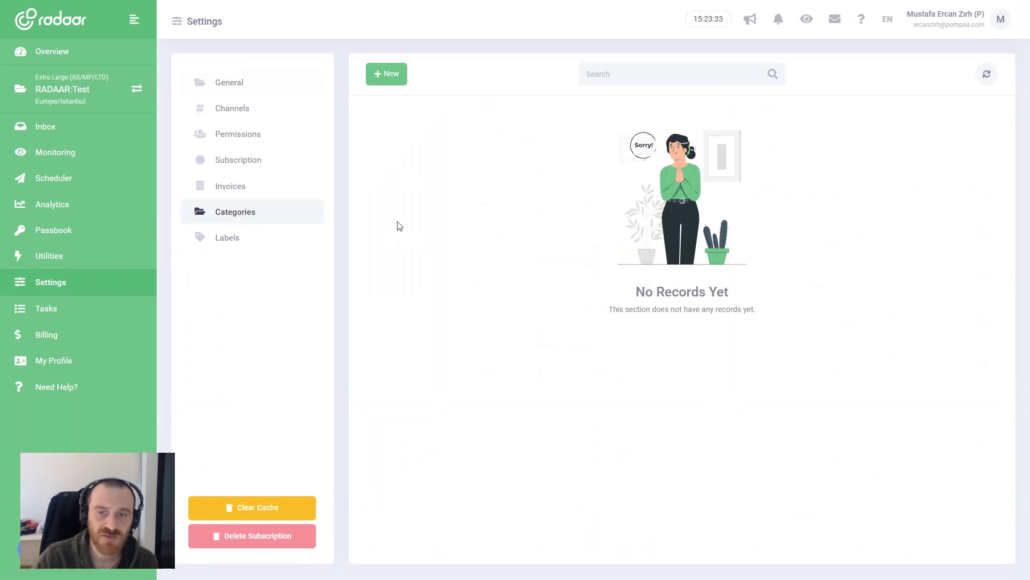
click(400, 76)
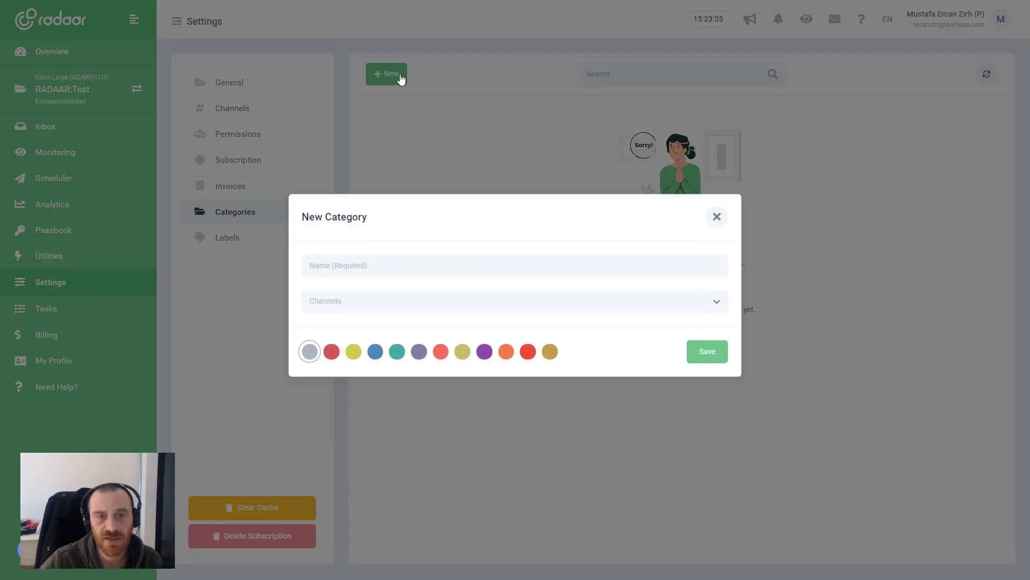
Create category 'Brand A' with Facebook, Instagram and Twitter test channels in Flamingo Red.
click(414, 269)
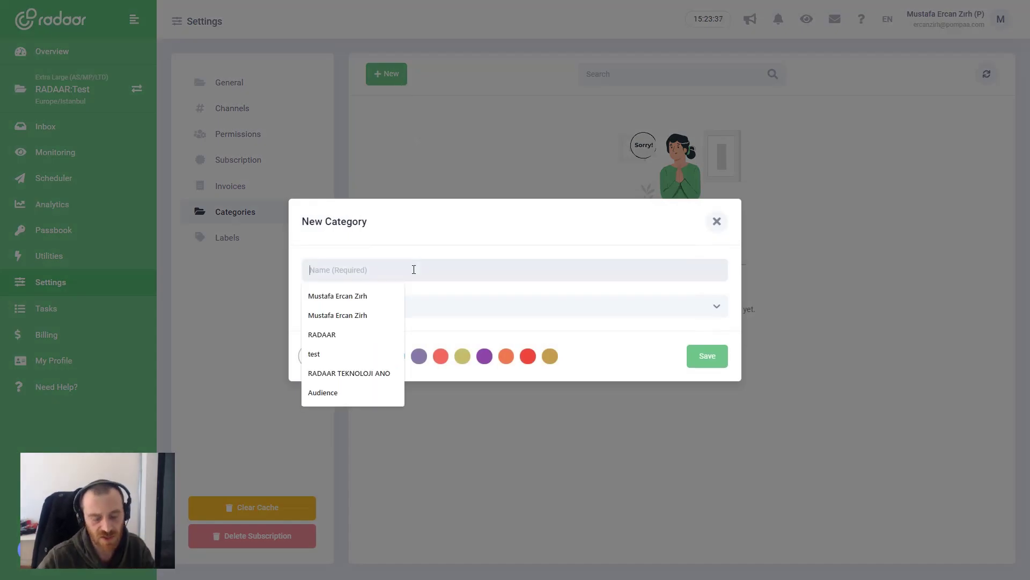
text(B)
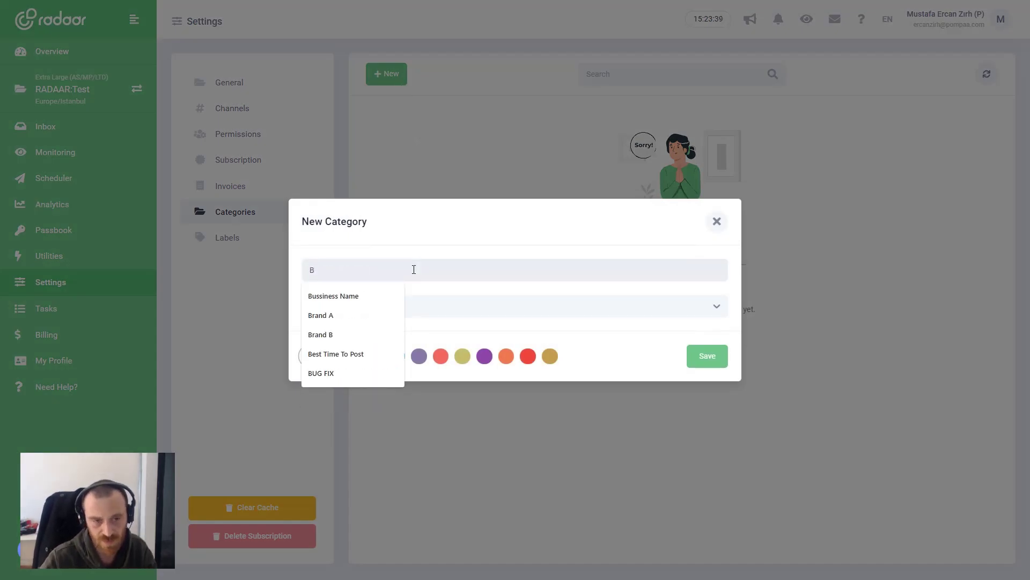
text(rand A)
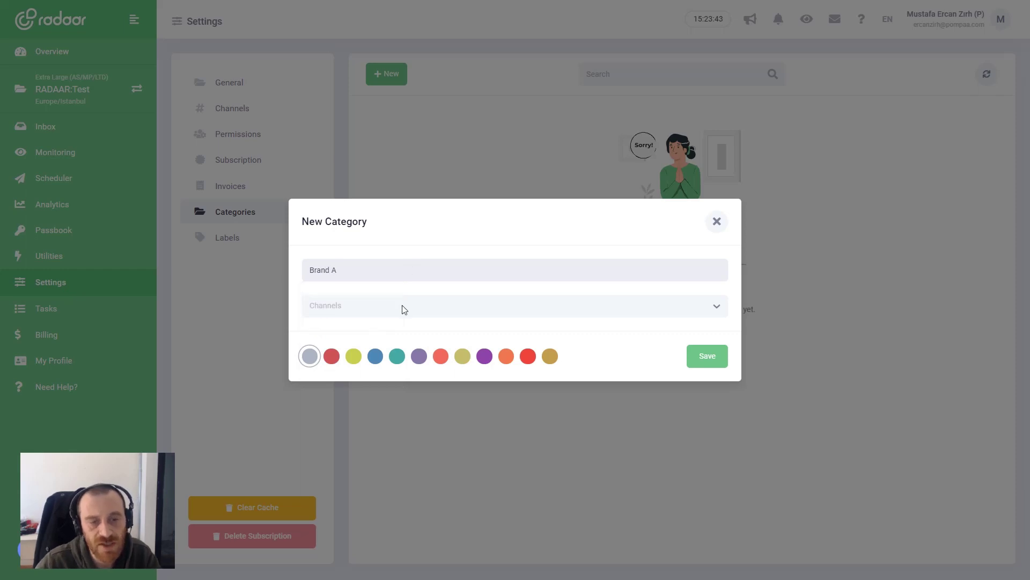
click(404, 309)
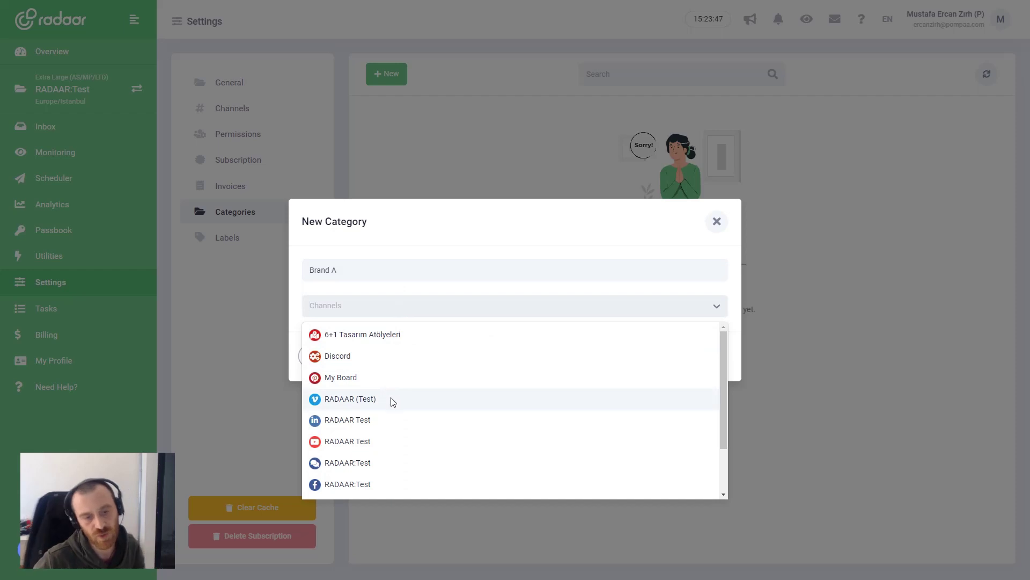
scroll(393, 403, down, 2)
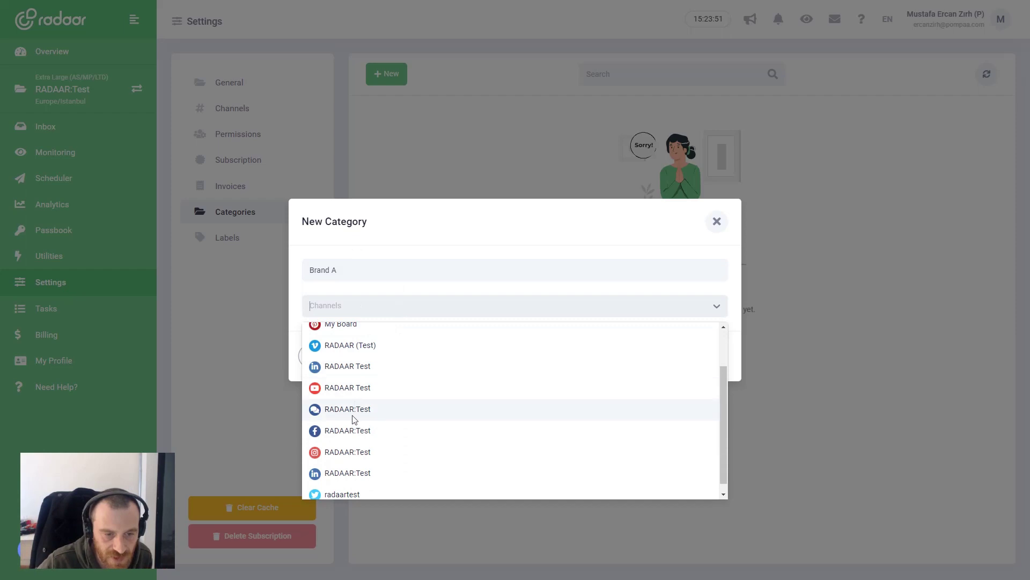
click(353, 434)
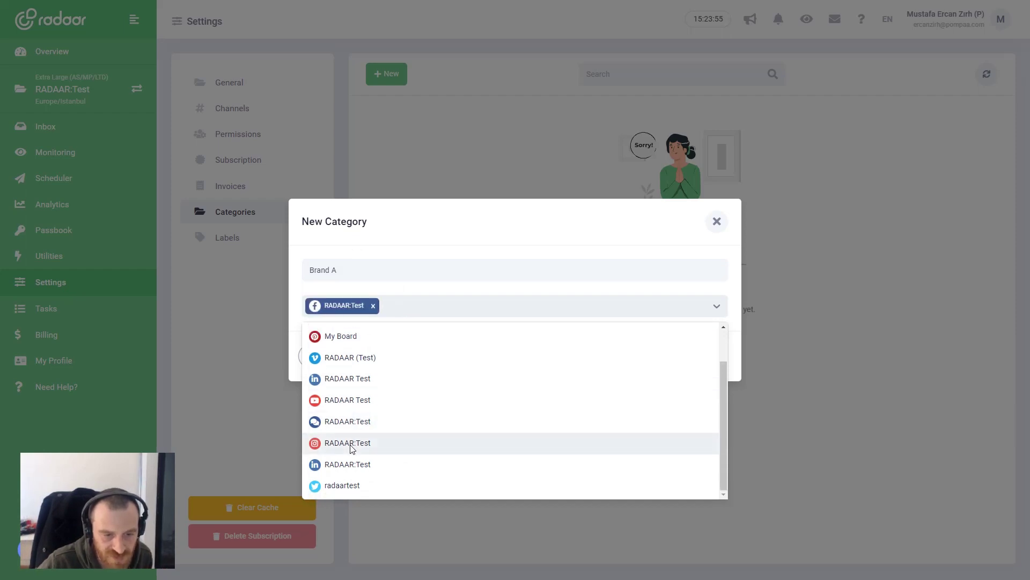
click(352, 444)
click(347, 483)
click(458, 237)
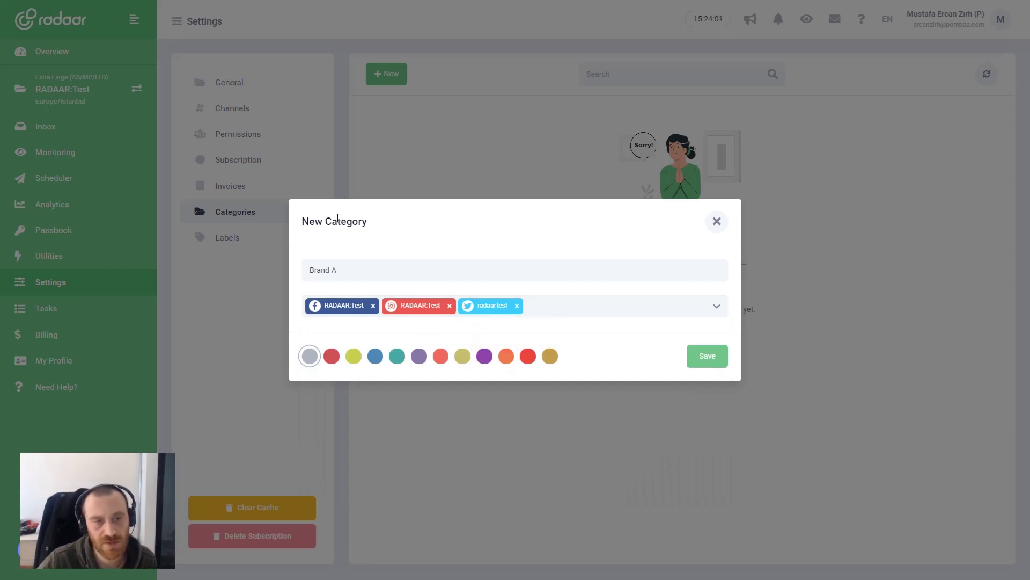
click(531, 358)
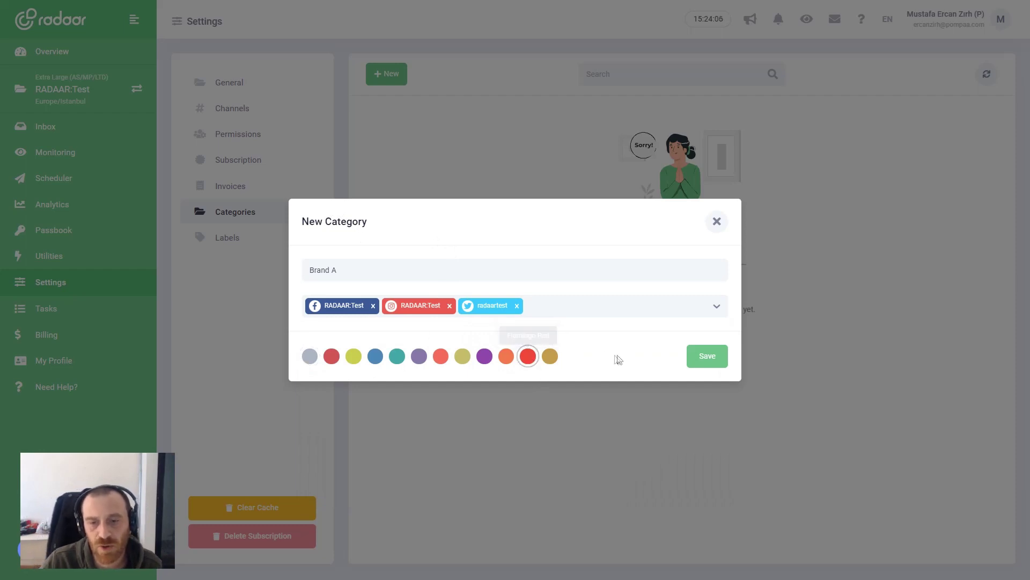
click(696, 358)
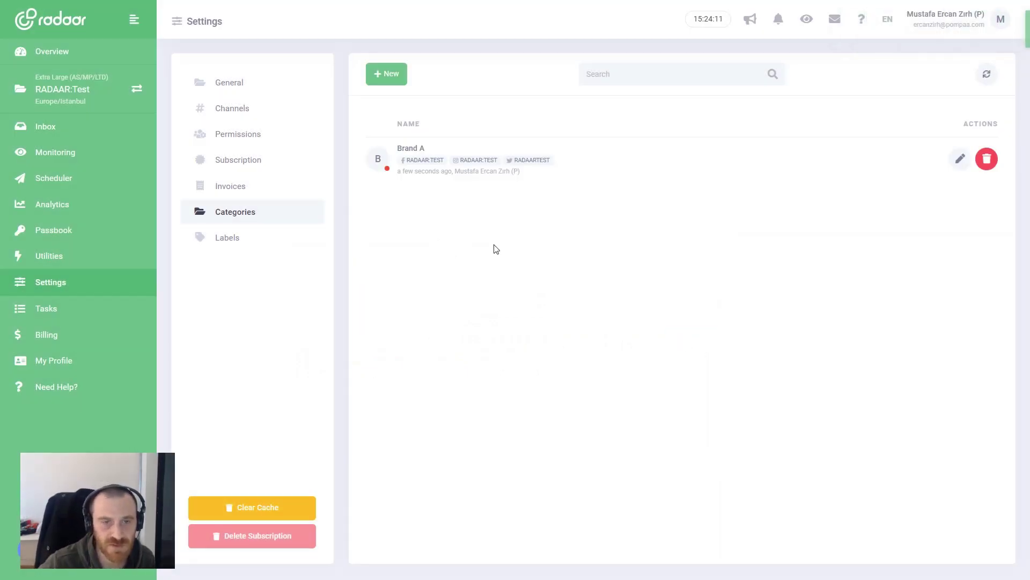
Start a new category named 'Brand B' and attach the My Board channel.
click(398, 77)
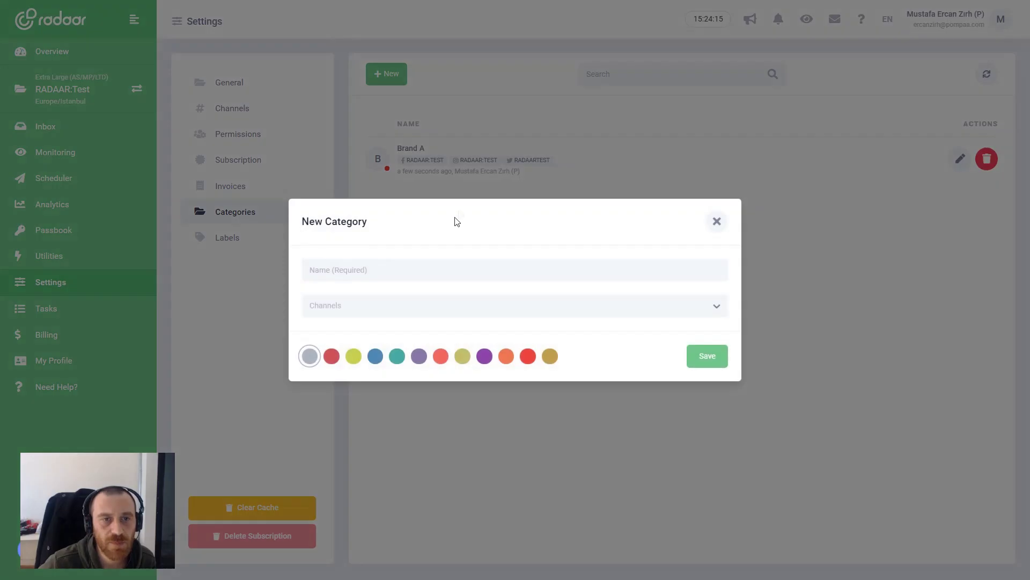
click(423, 268)
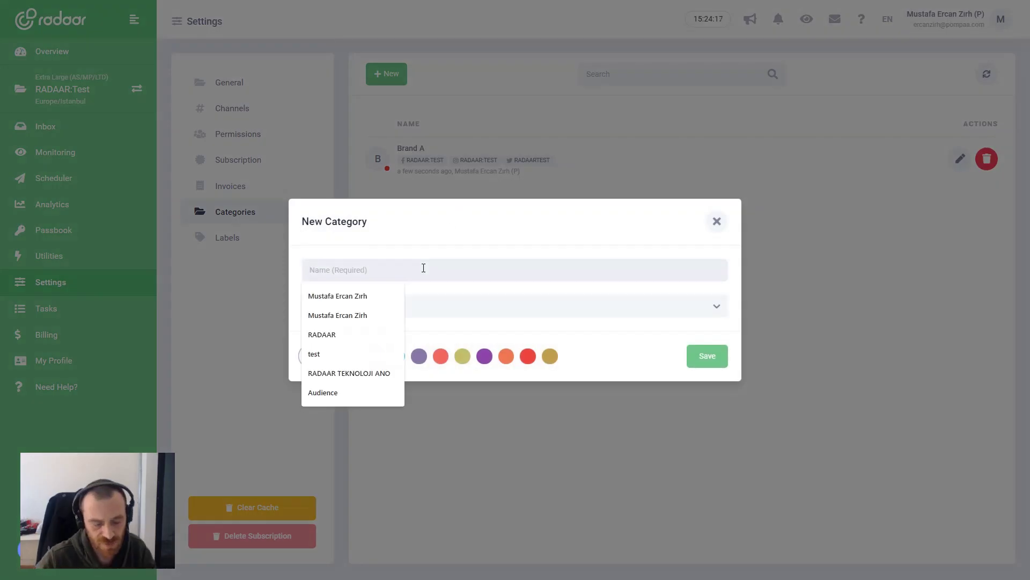
text(Brand B)
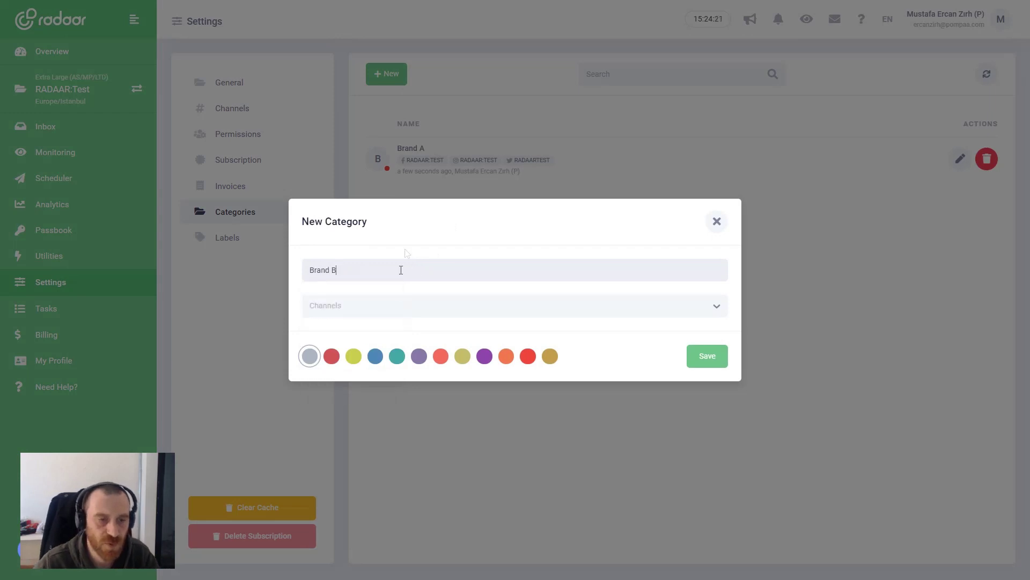
click(399, 305)
scroll(392, 335, down, 1)
scroll(385, 351, up, 1)
scroll(379, 361, down, 1)
scroll(378, 364, up, 1)
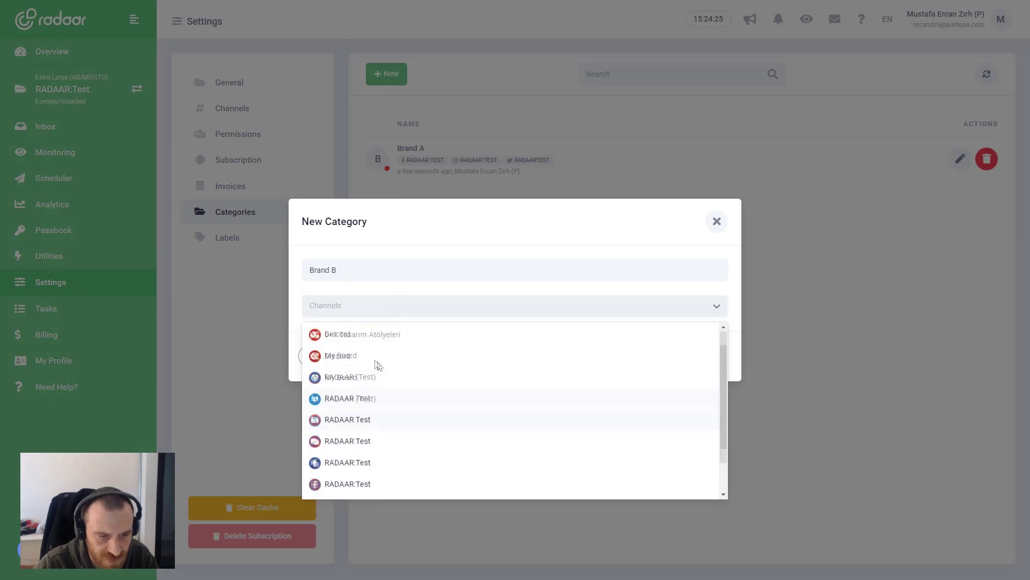
click(347, 376)
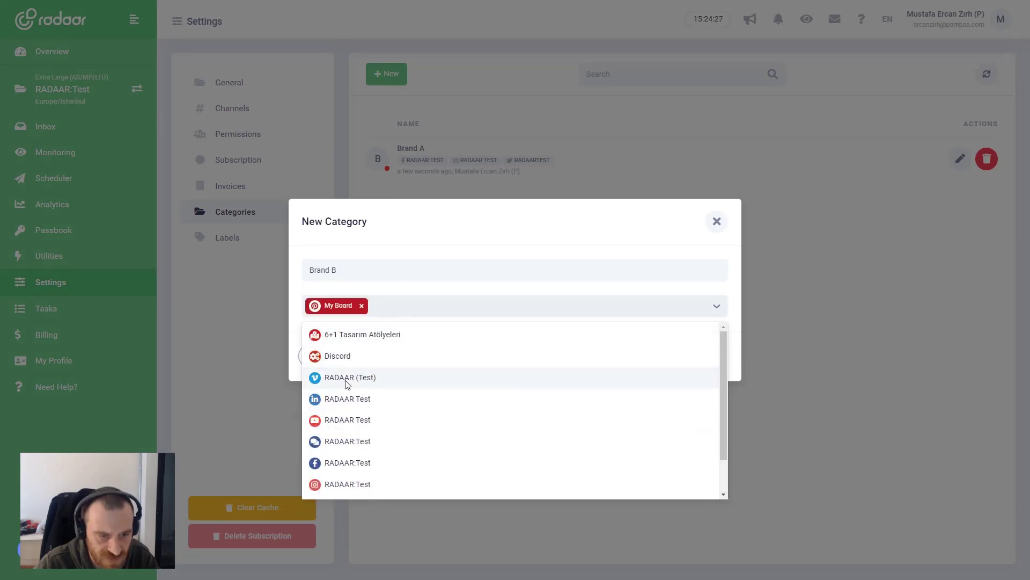
Add RADAAR:Test and LinkedIn RADAAR Test channels to Brand B, choose Soft Blue, and save.
scroll(347, 383, down, 1)
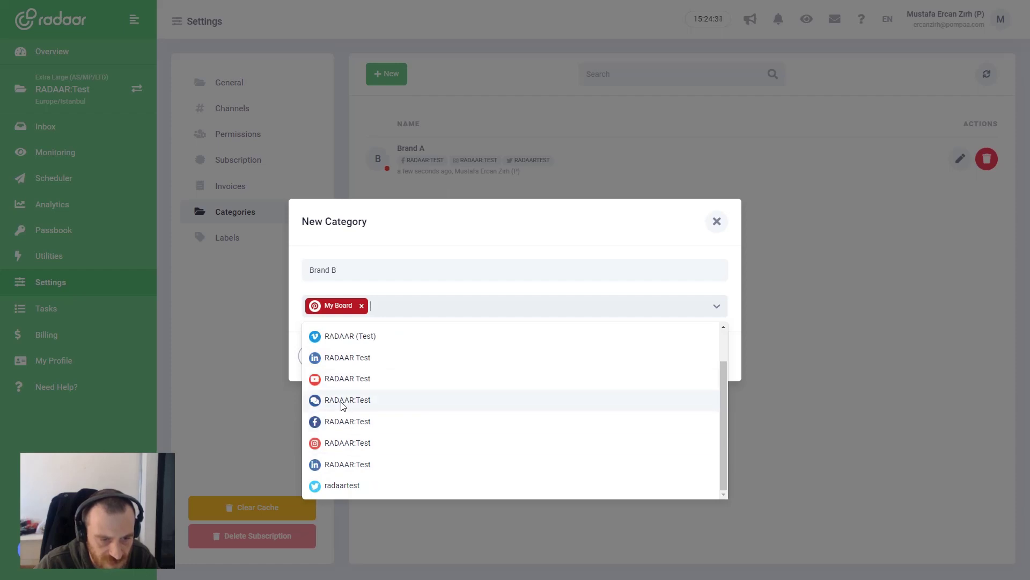
click(343, 404)
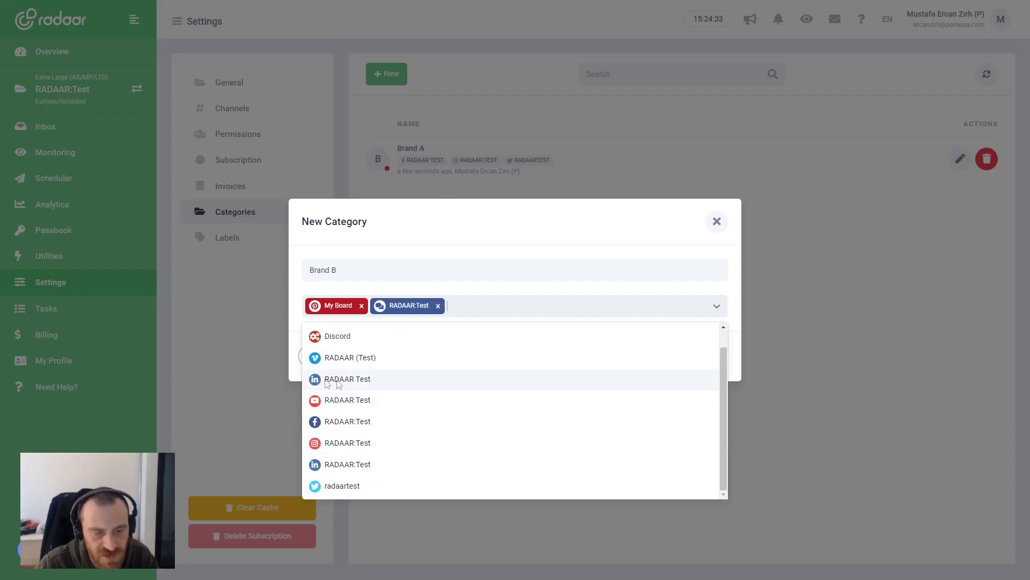
click(339, 383)
click(445, 252)
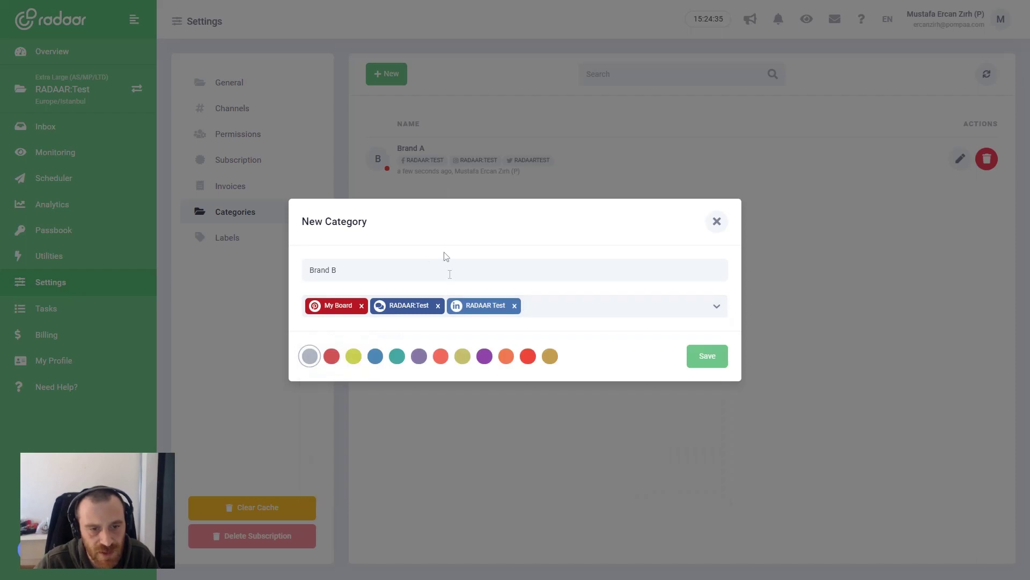
click(376, 357)
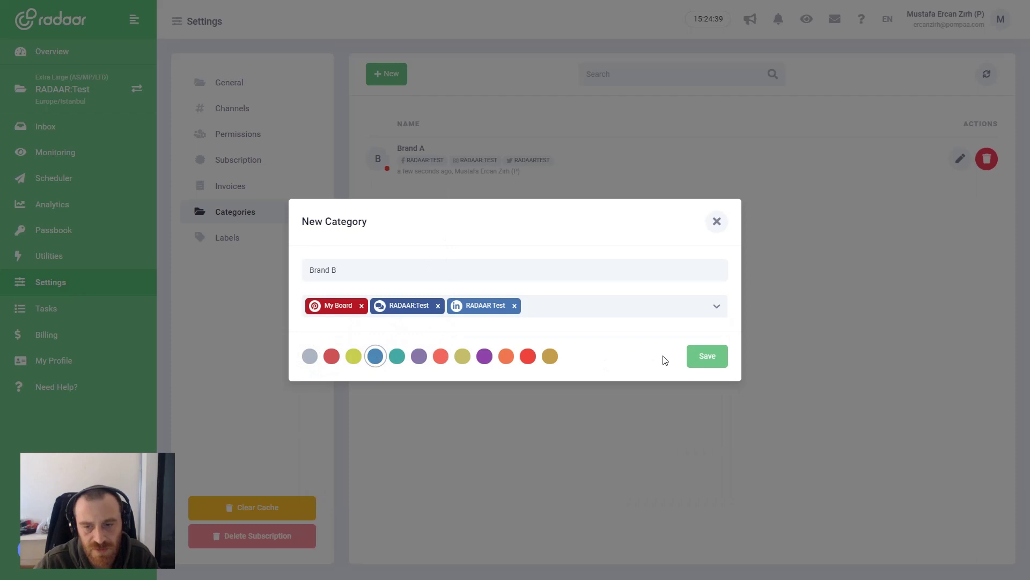
click(707, 357)
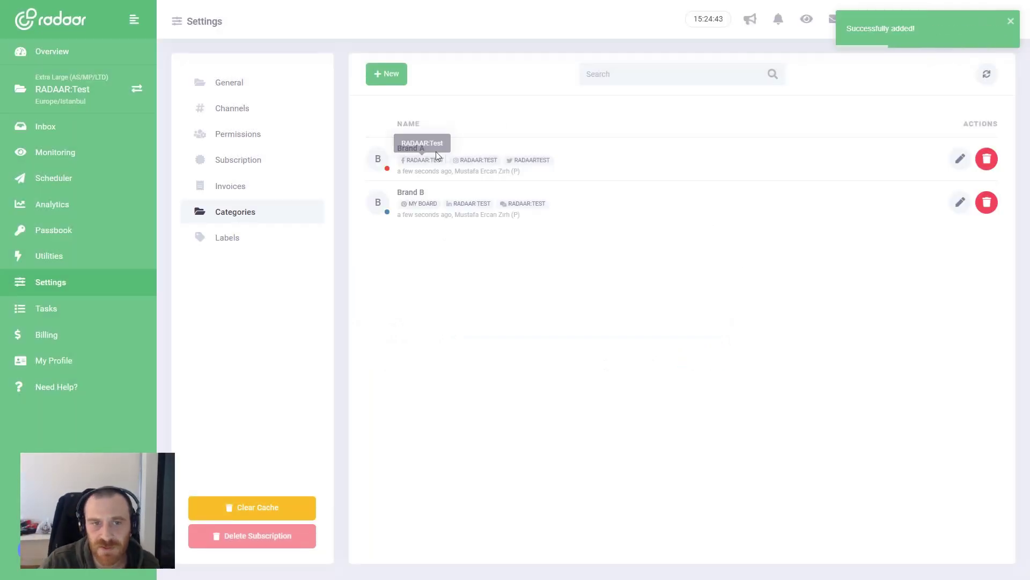
Edit Brand A to add the LinkedIn RADAAR Test channel as its fourth channel.
click(959, 161)
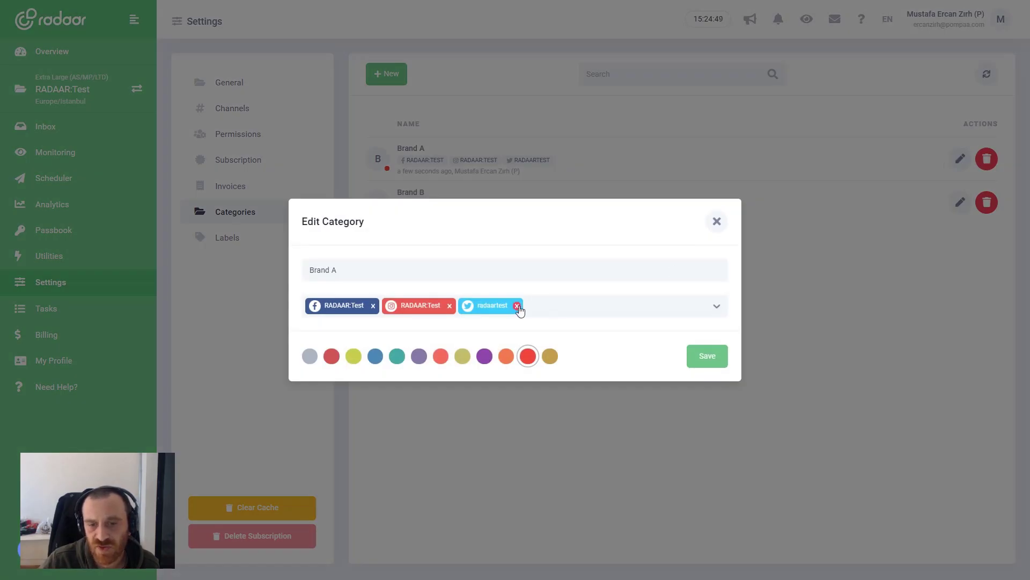
click(551, 310)
click(410, 419)
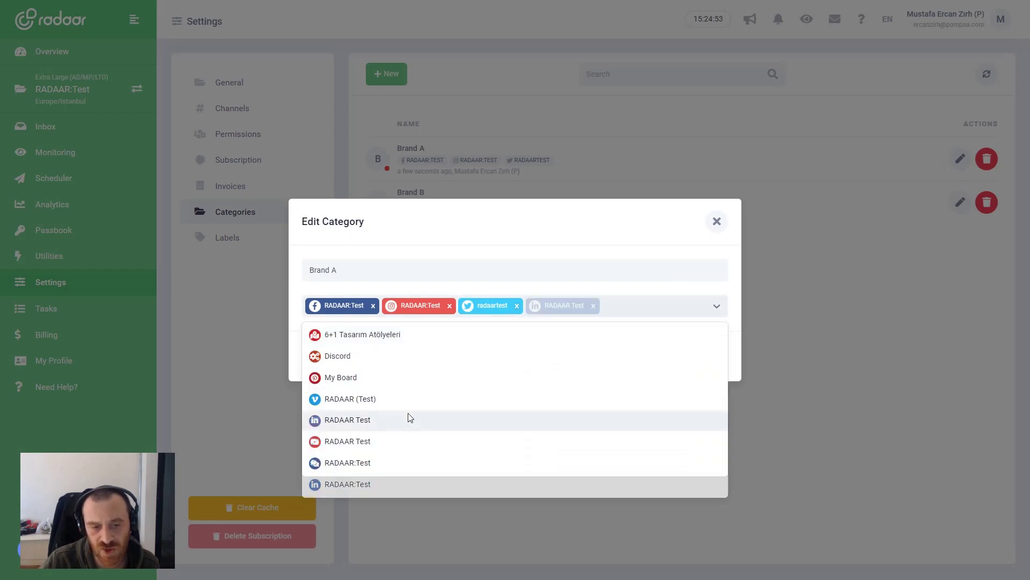
click(409, 231)
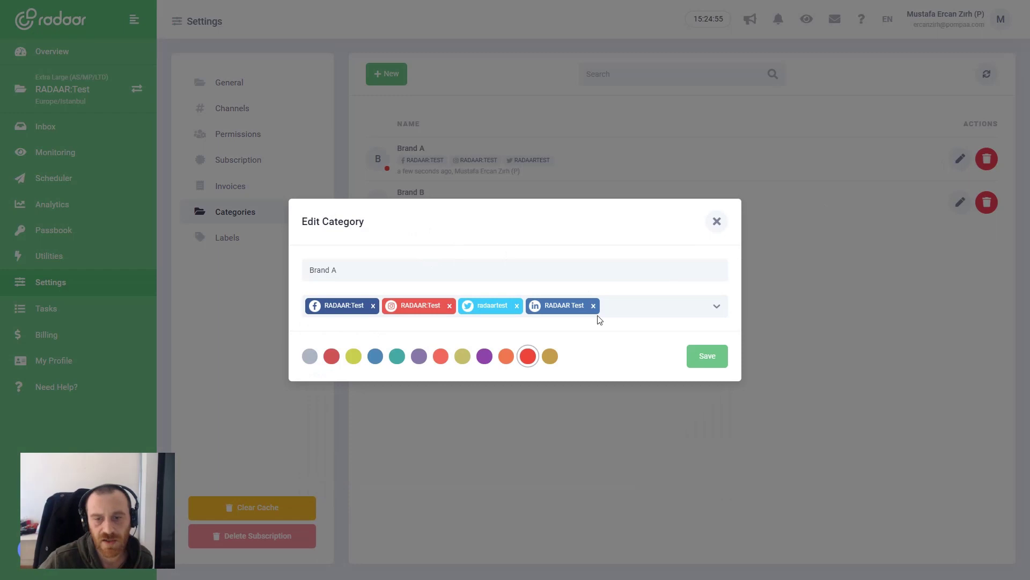
click(703, 356)
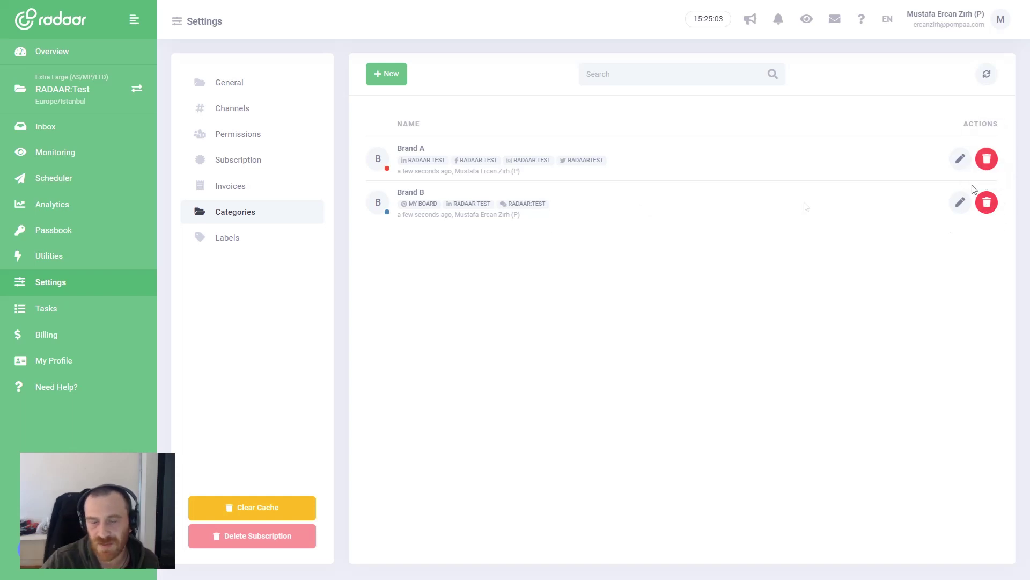
In Labels settings, create 'Label A' with the Studio Purple colour.
click(229, 242)
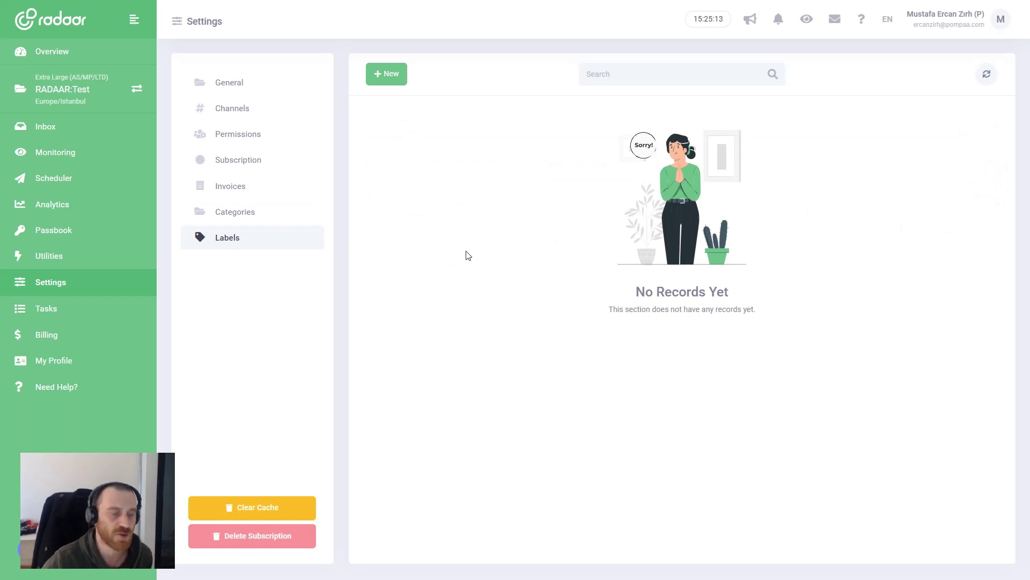
click(396, 75)
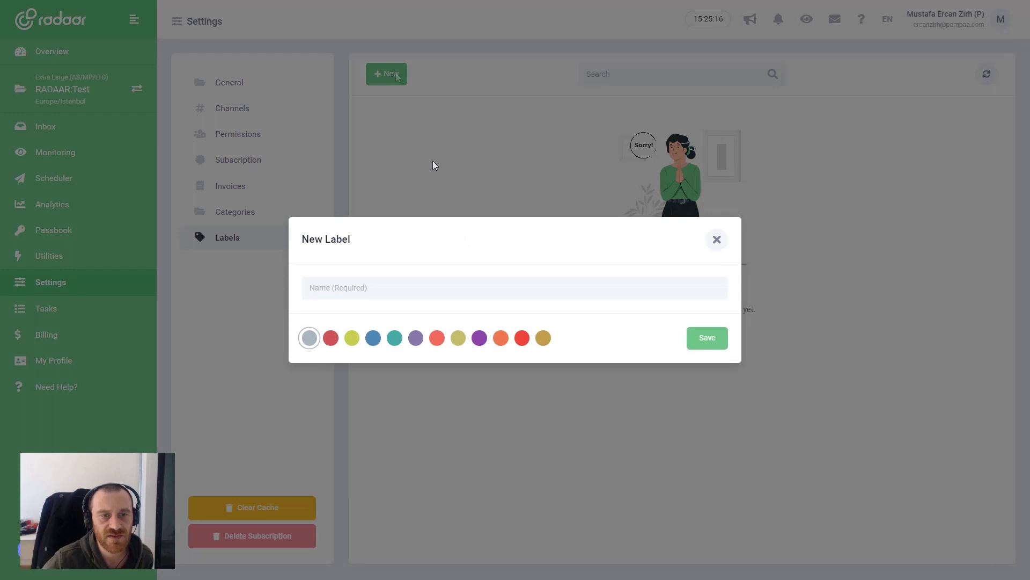
click(434, 292)
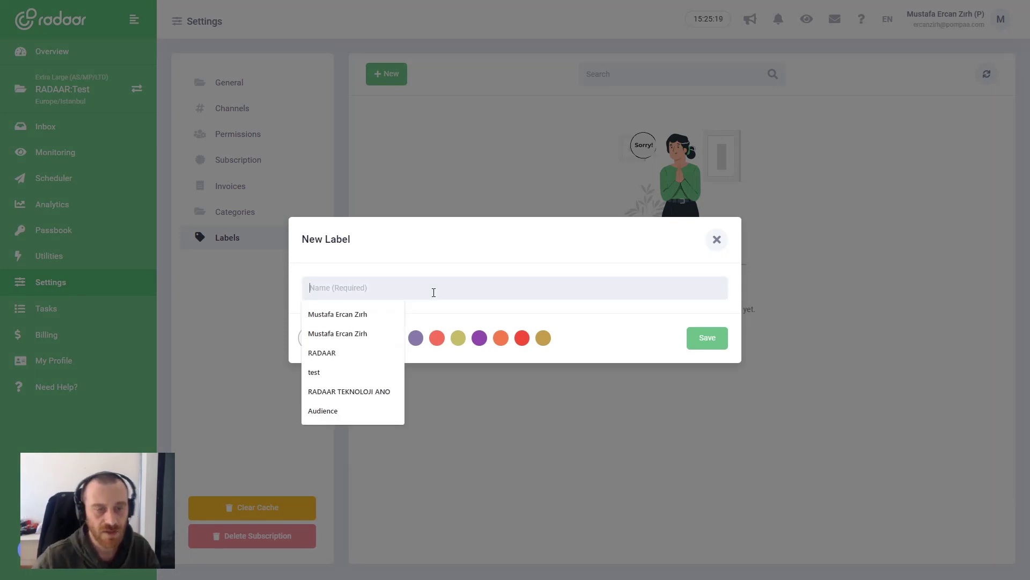
text(La)
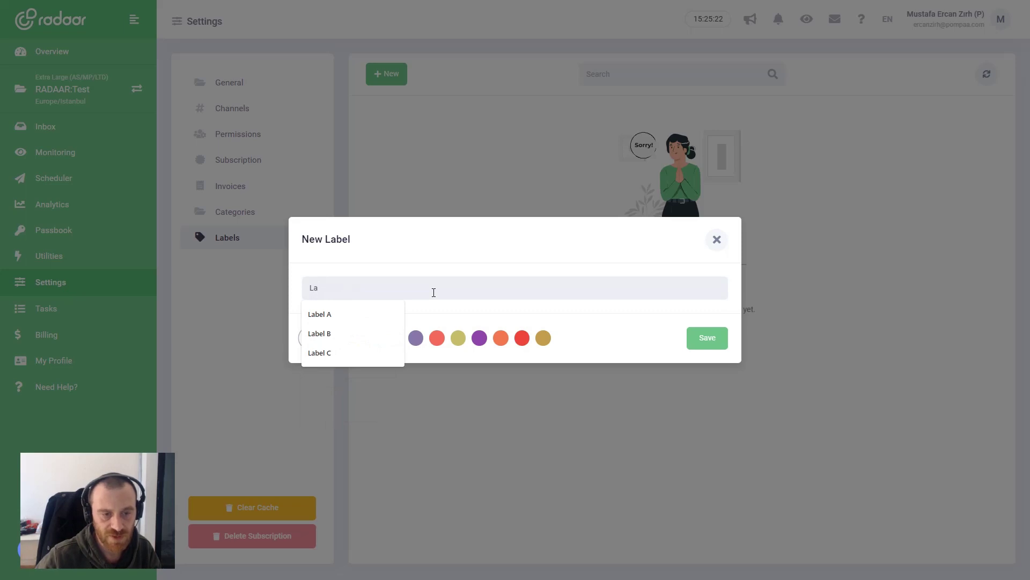
key(Down)
key(Return)
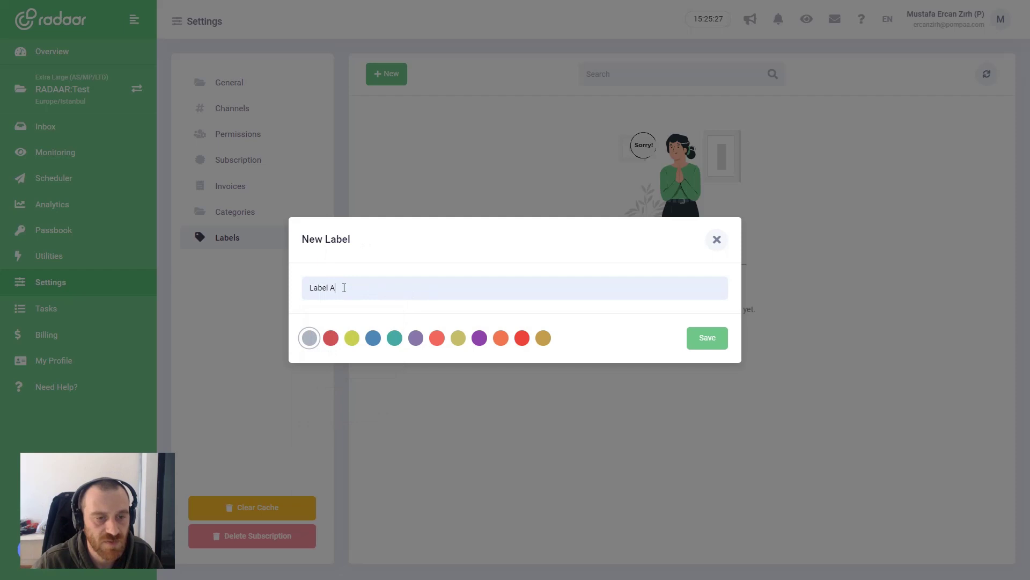
click(480, 339)
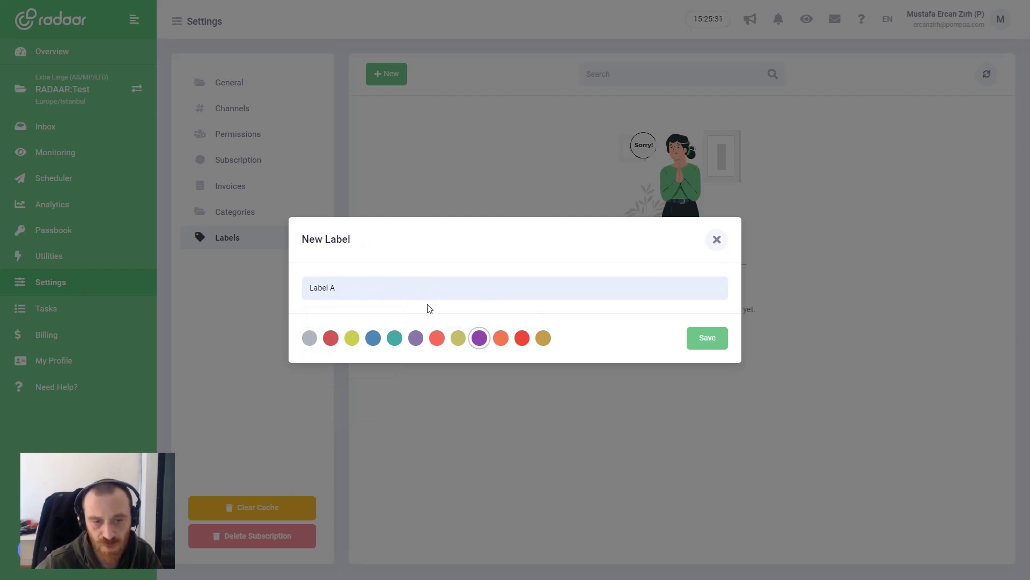
click(702, 342)
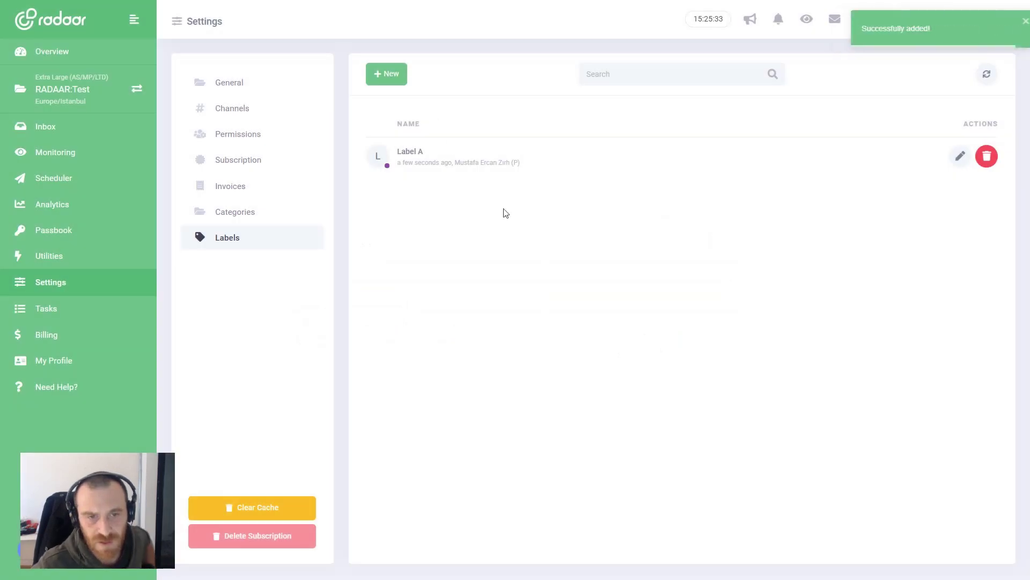
Create 'Label B' in Soft Yellow, listed beneath Label A.
click(396, 76)
click(432, 288)
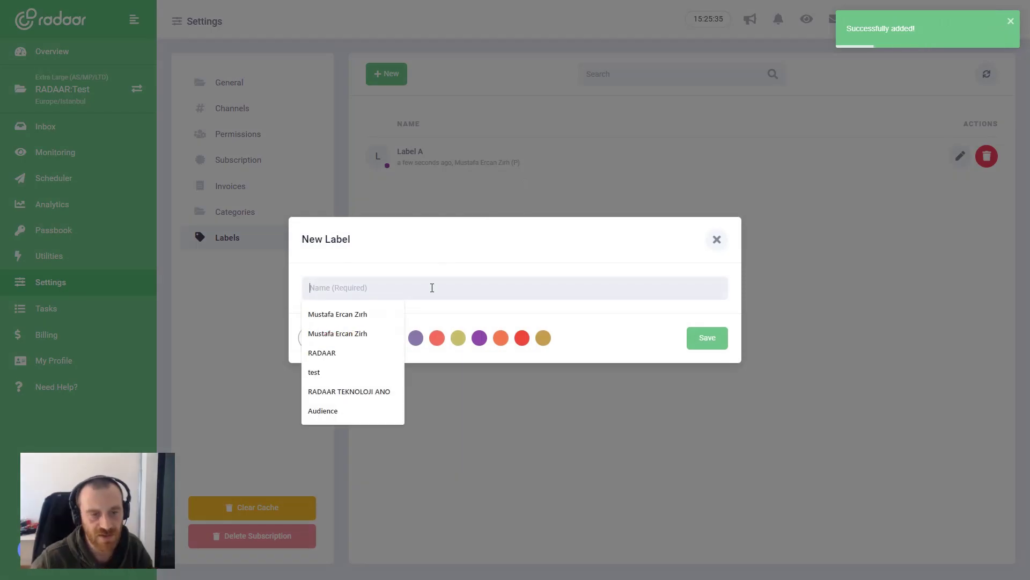
text(B)
key(BackSpace)
text(La)
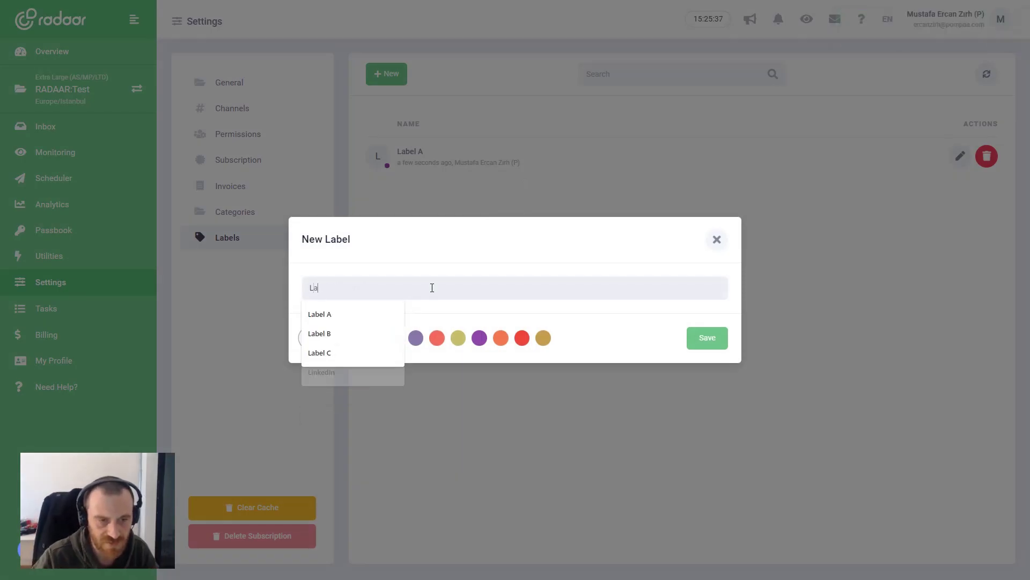
text(bel B)
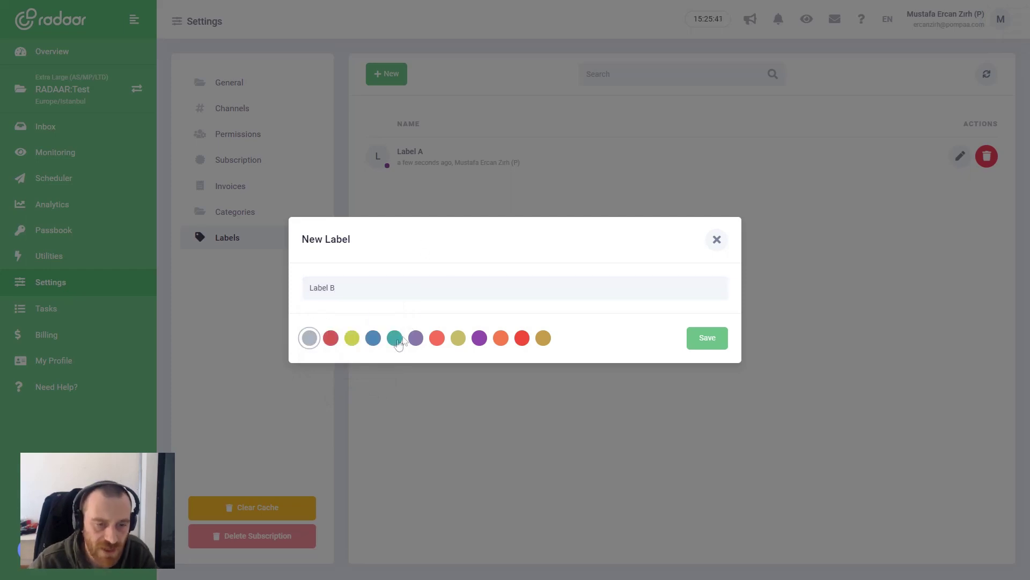
click(350, 343)
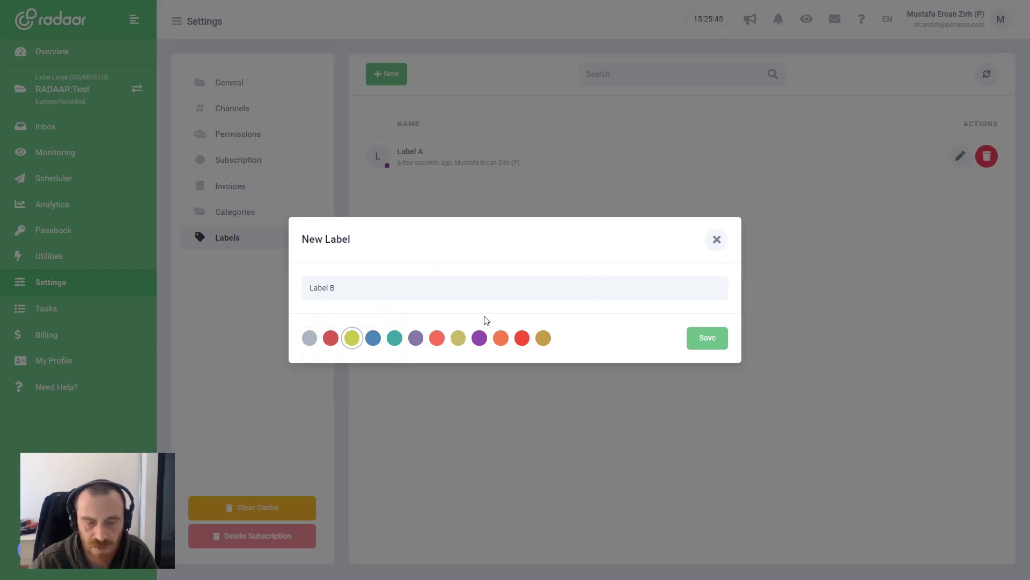
click(716, 341)
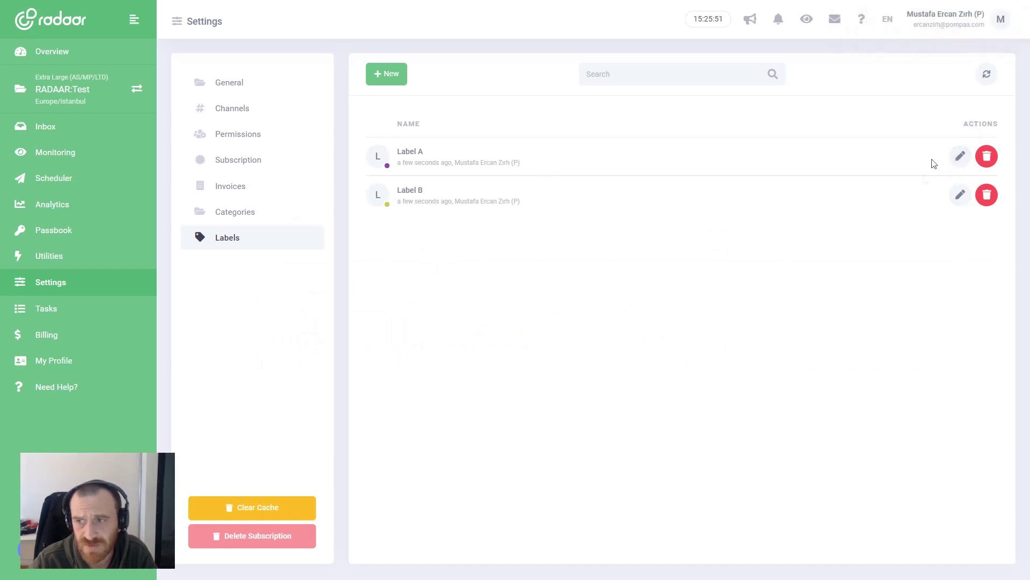
click(961, 156)
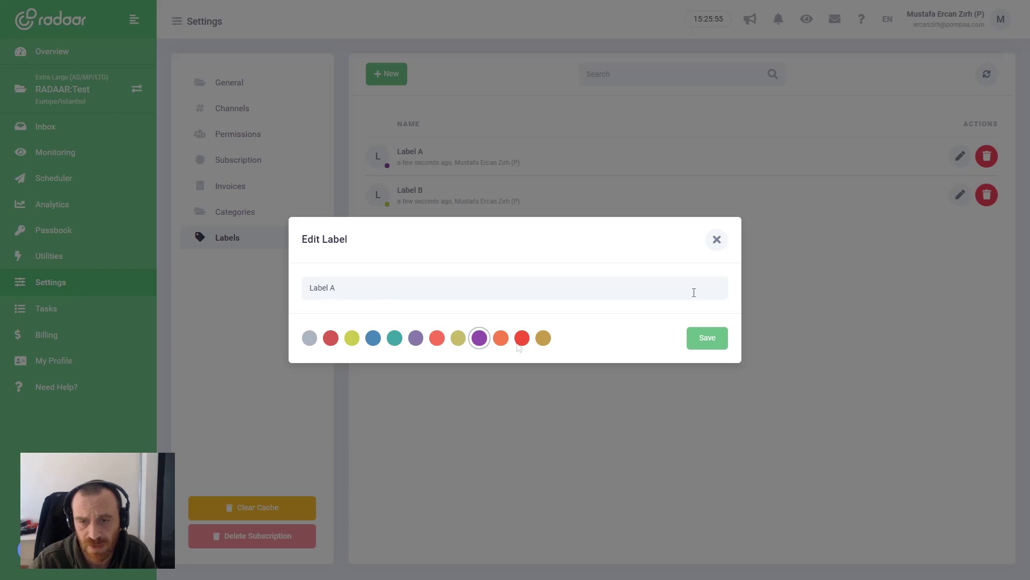
click(717, 239)
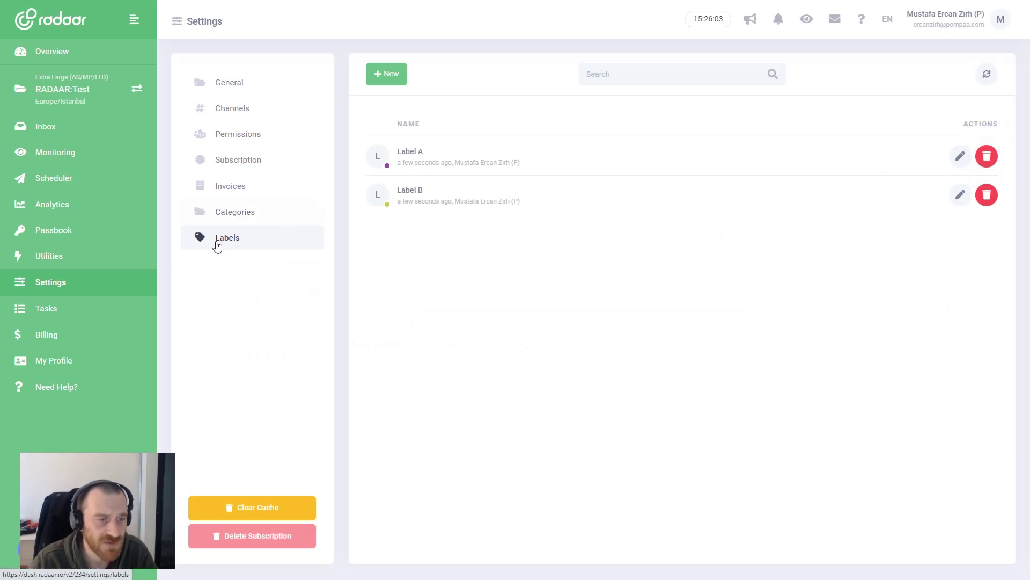
Open the Scheduler's January 2022 calendar and show the post-creation options.
click(55, 184)
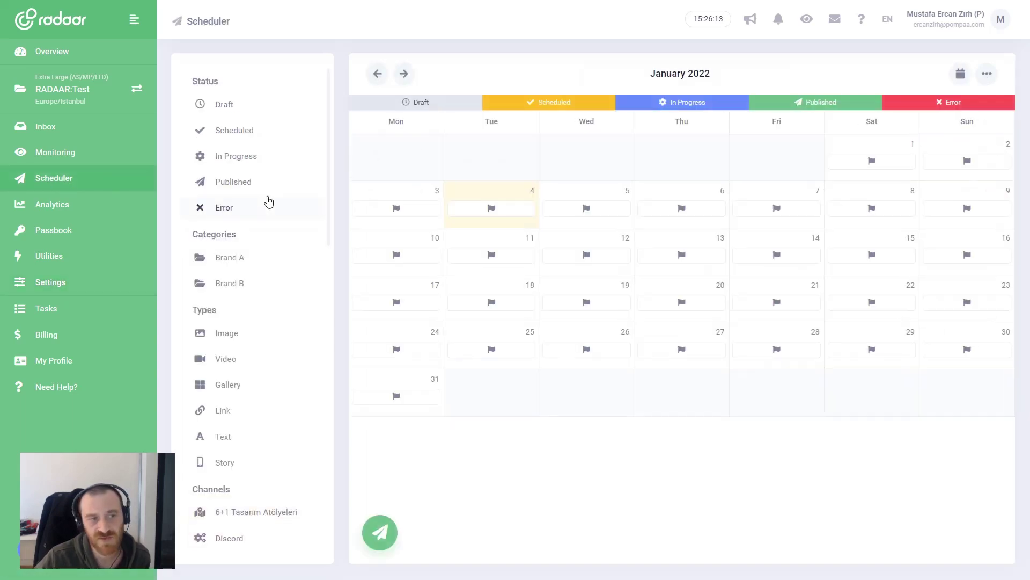
click(386, 532)
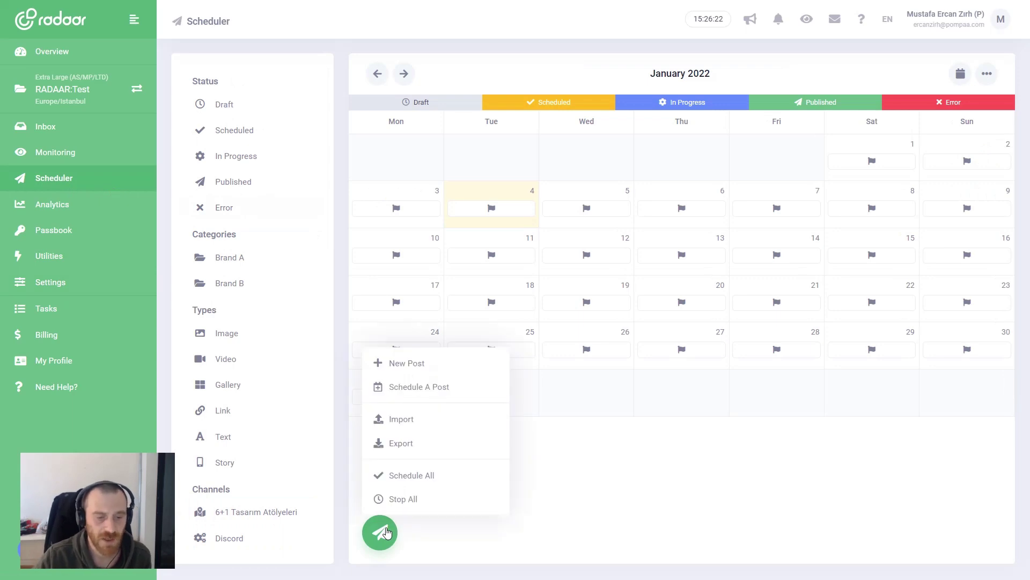
Open a Schedule A Post dialog for 2022/01/04 15:26, leaving channels unselected.
click(419, 388)
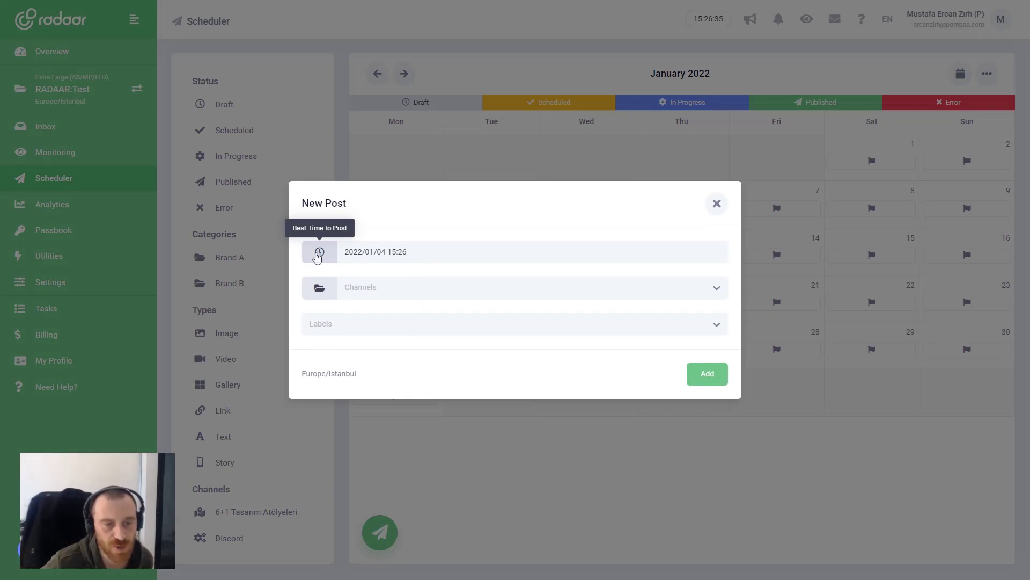
click(354, 288)
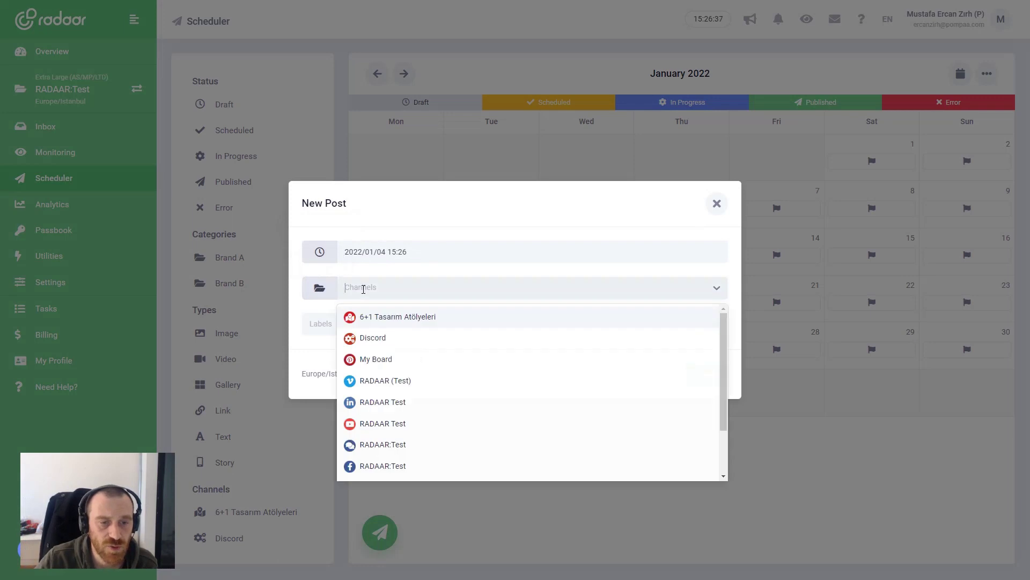
click(389, 383)
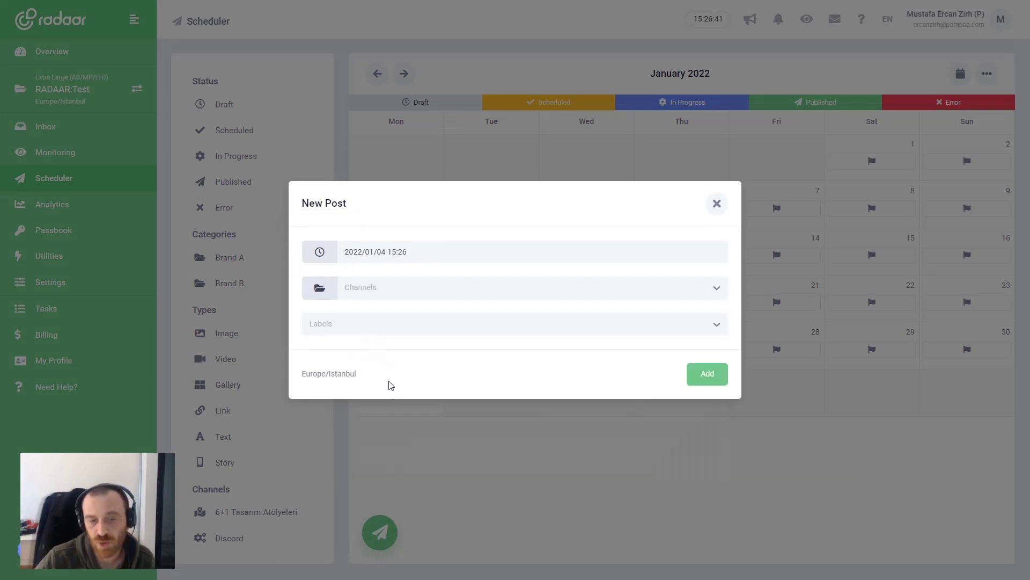
click(380, 294)
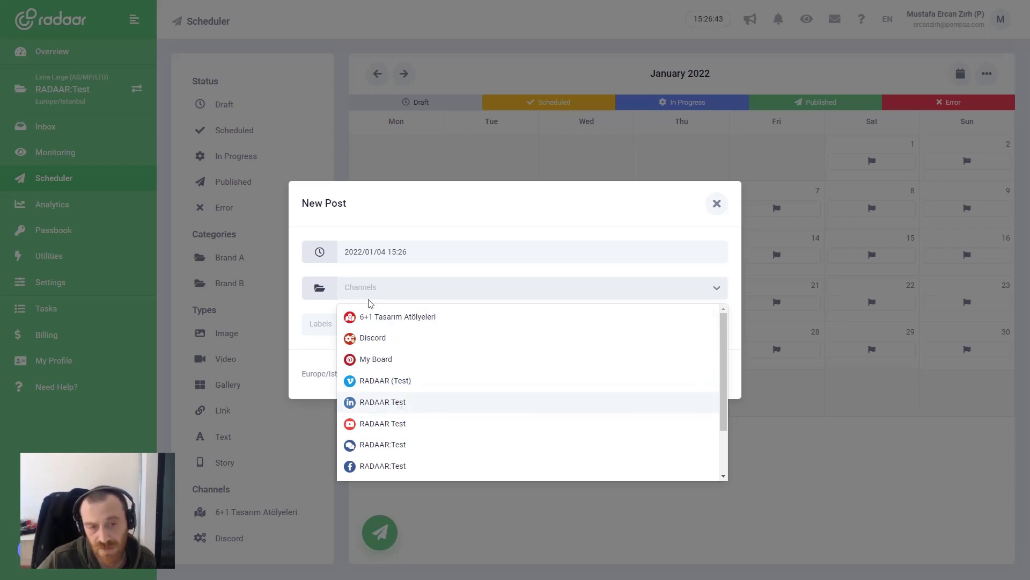
click(320, 289)
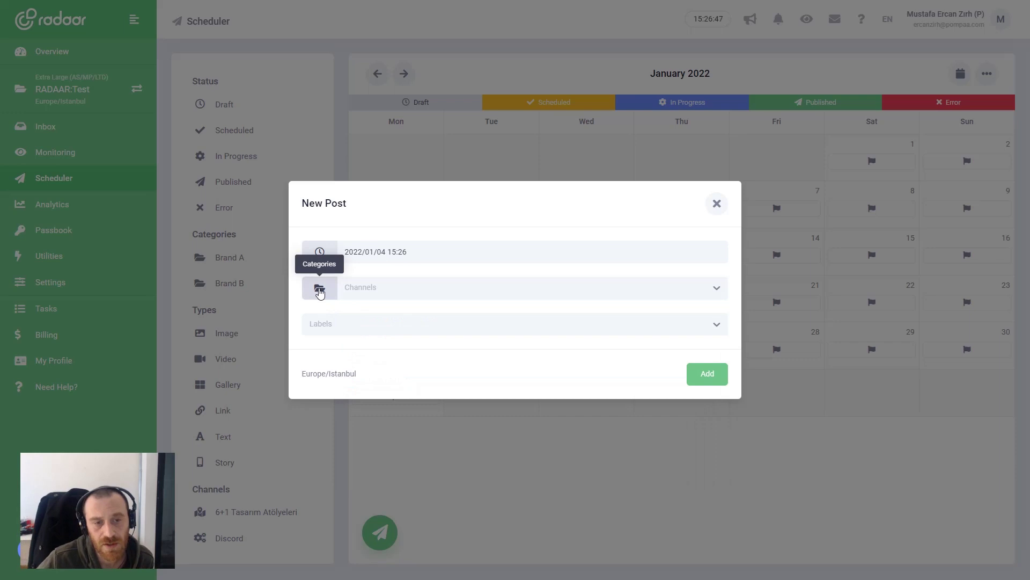
Apply Brand A's four channels to the post and tag it with Label A only.
click(320, 290)
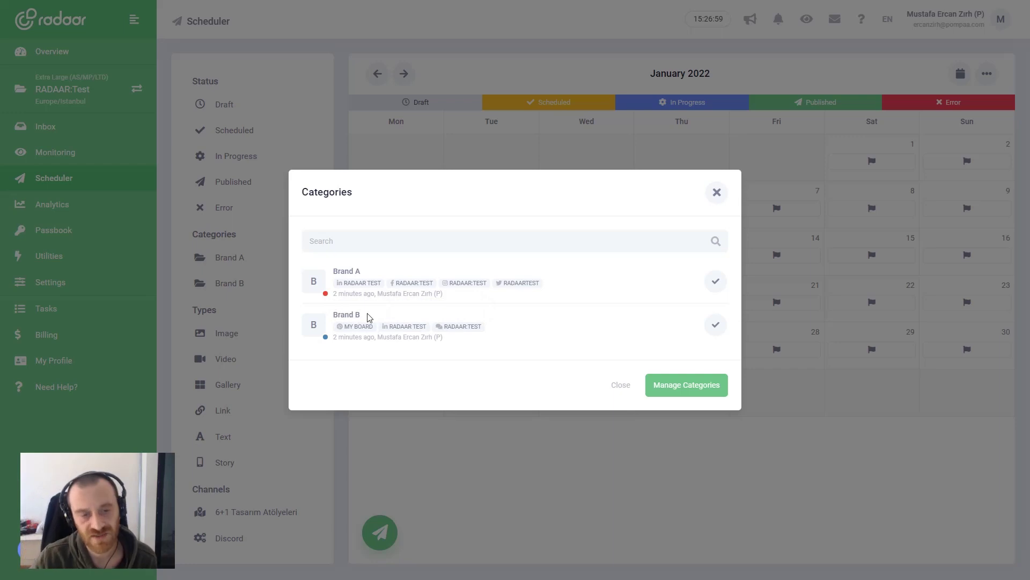
click(716, 285)
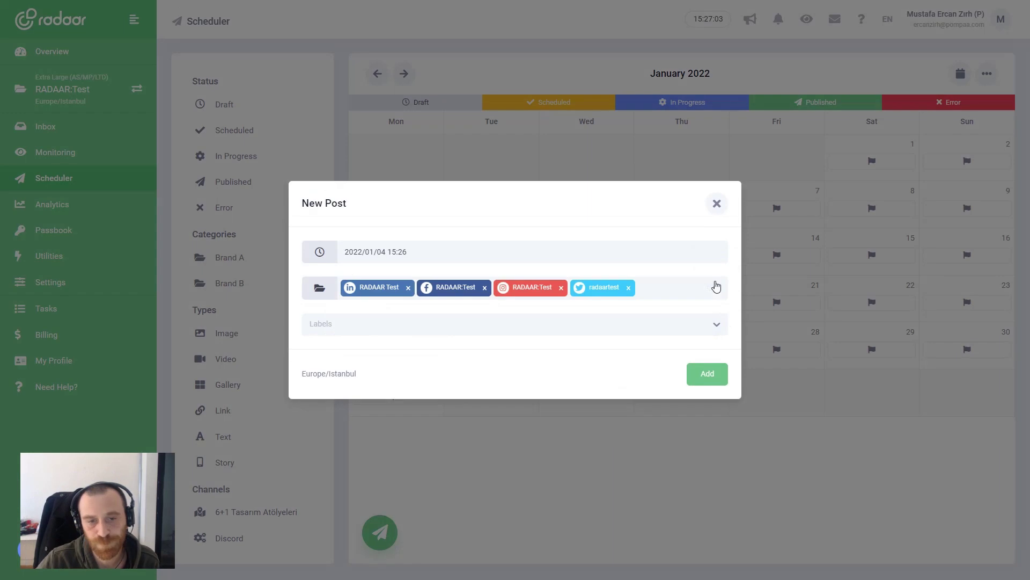
click(382, 325)
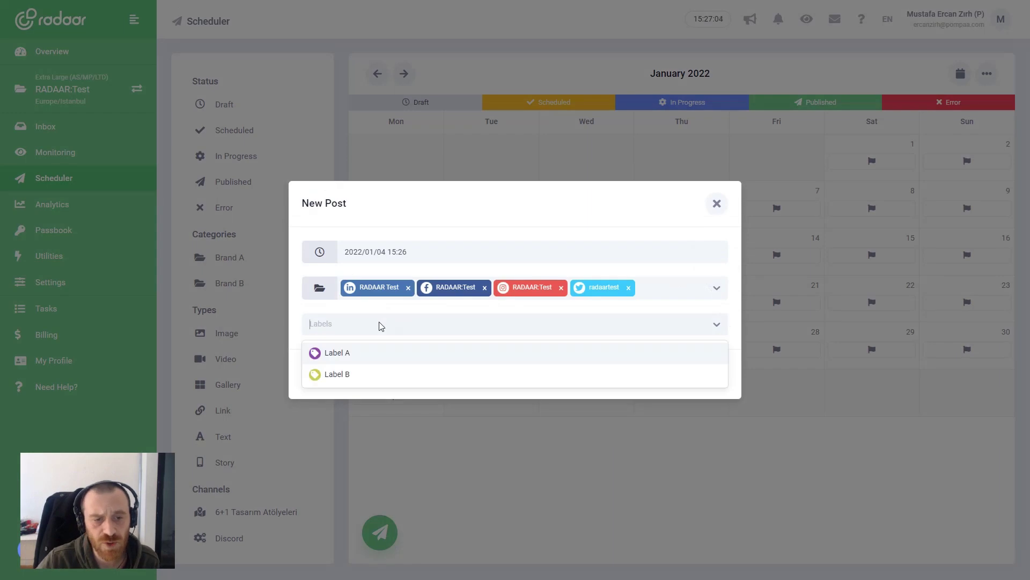
click(360, 353)
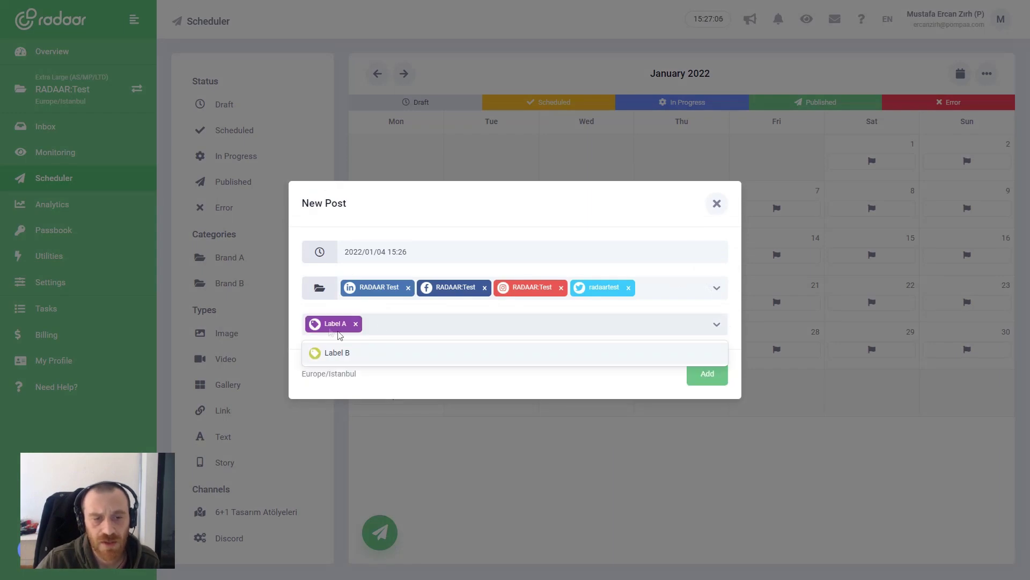
click(371, 353)
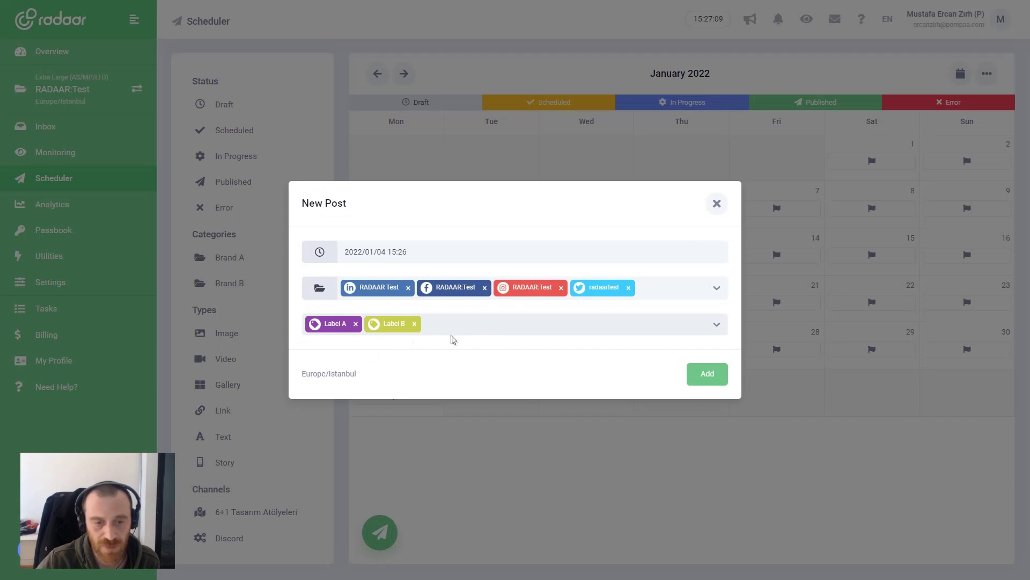
click(415, 323)
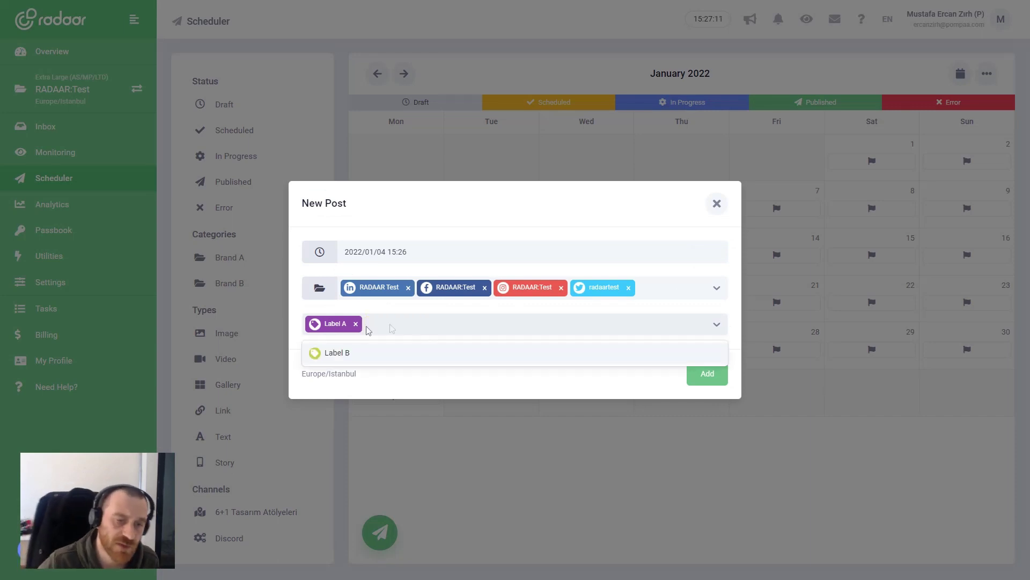
click(298, 320)
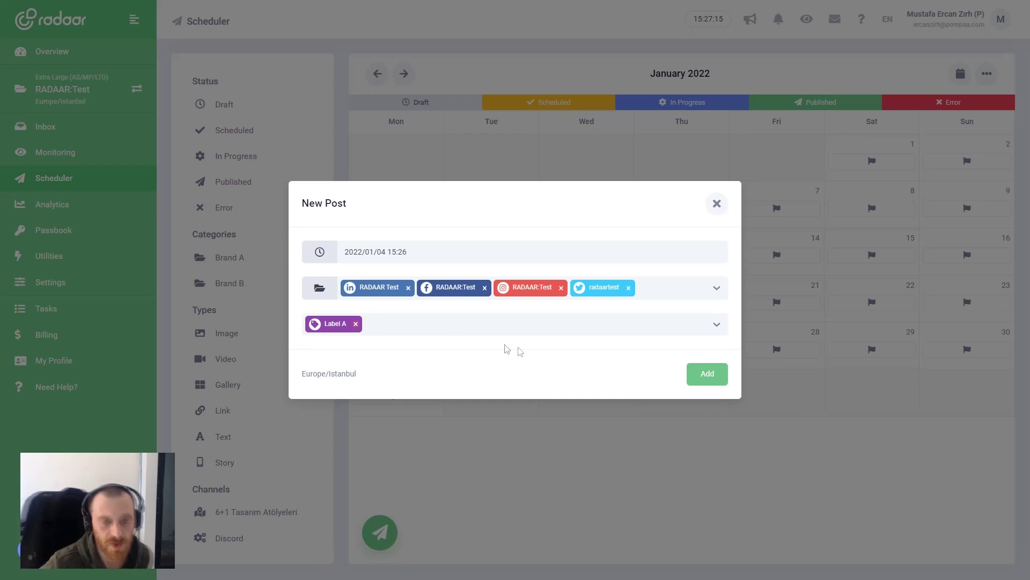
Add the 15:26 post to January 4, then view its categories showing Brand A.
click(697, 380)
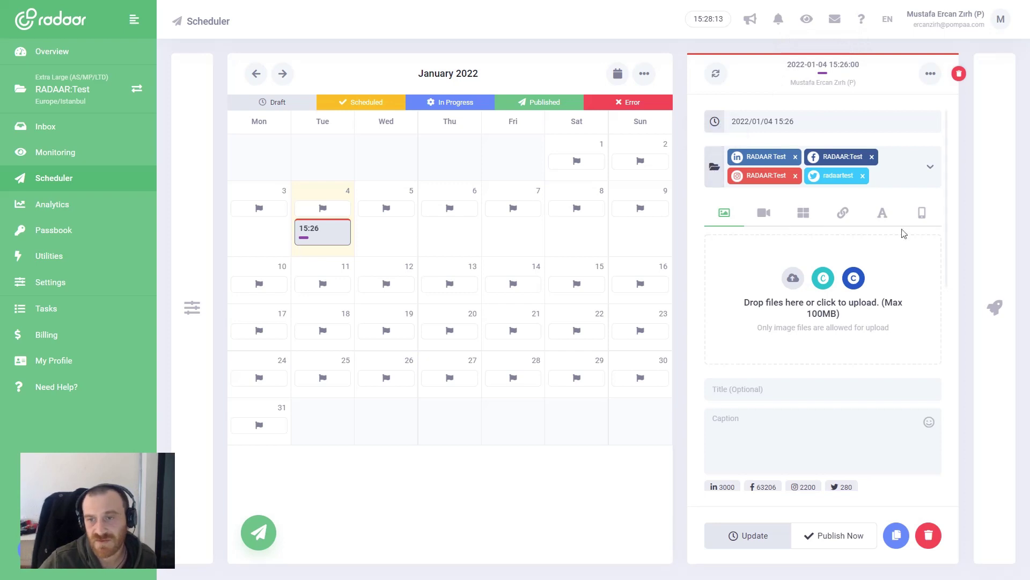
click(714, 169)
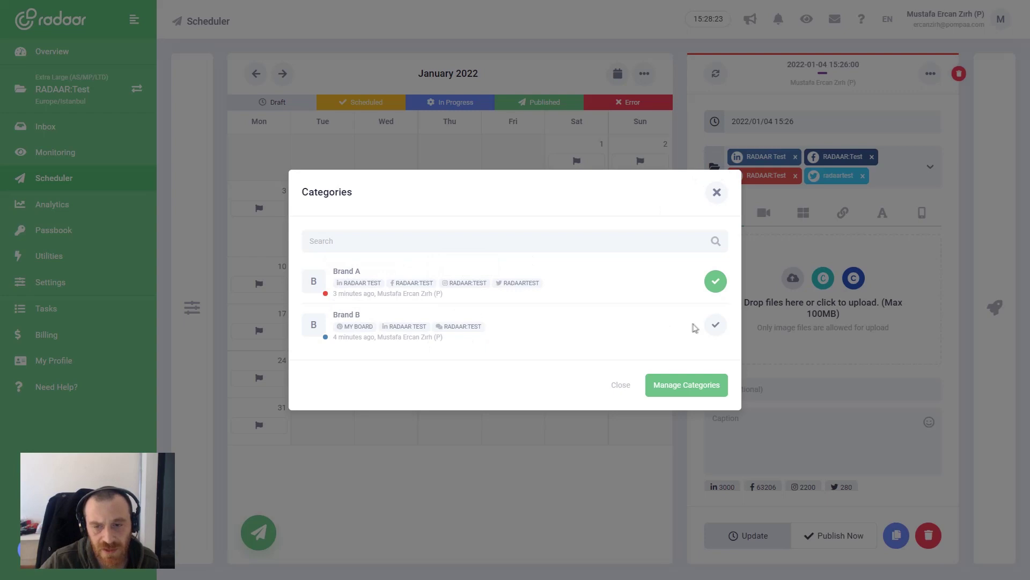
Move the 15:26 post to Brand B, adding YouTube and Instagram RADAAR Test and dropping My Board.
click(717, 325)
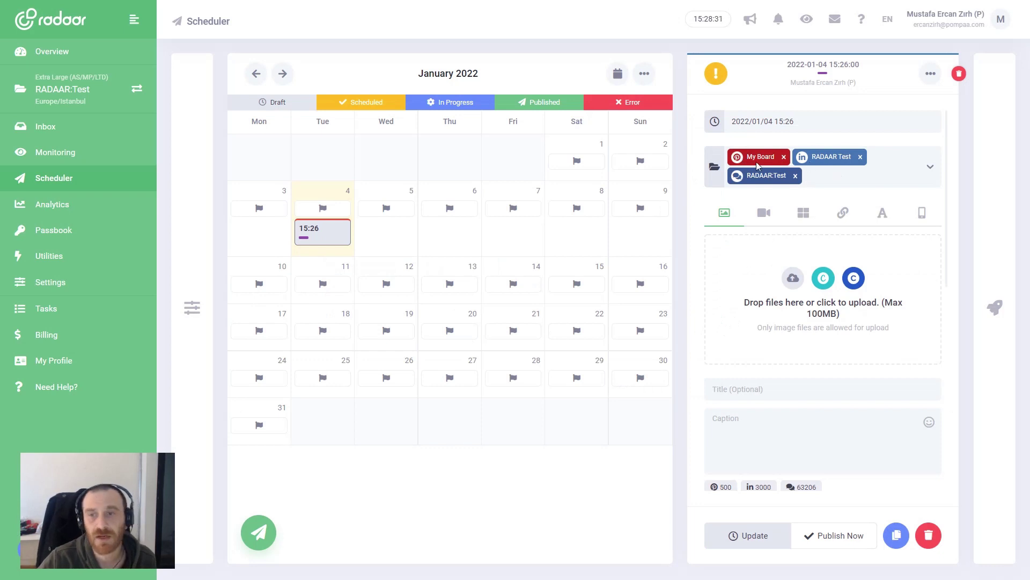
click(819, 178)
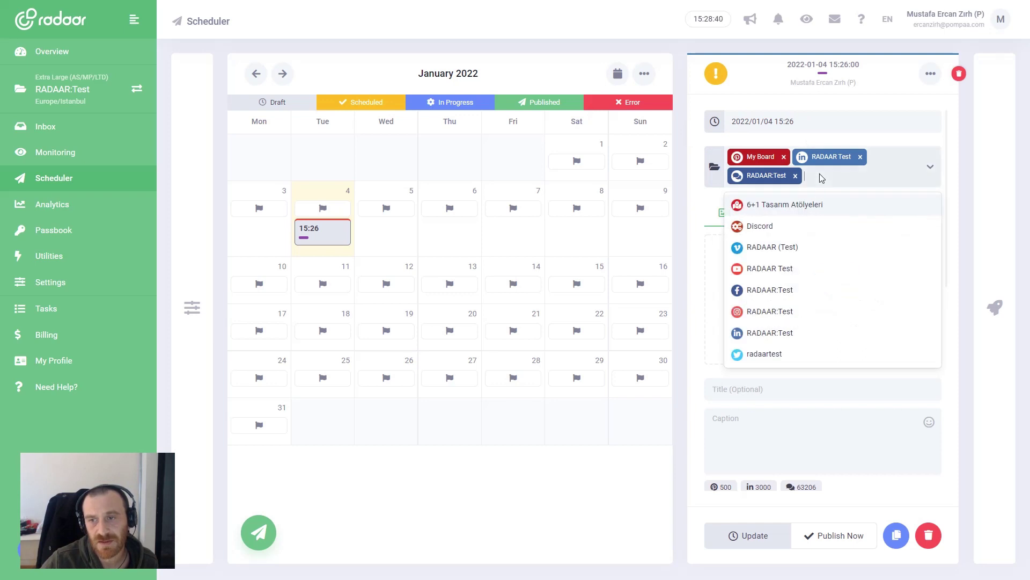
click(792, 274)
click(883, 182)
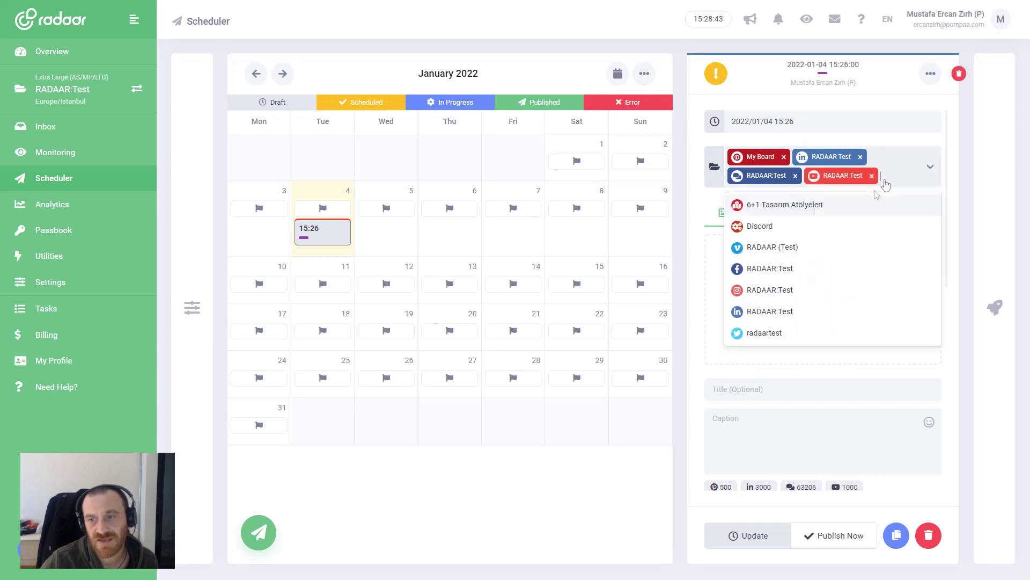
click(789, 289)
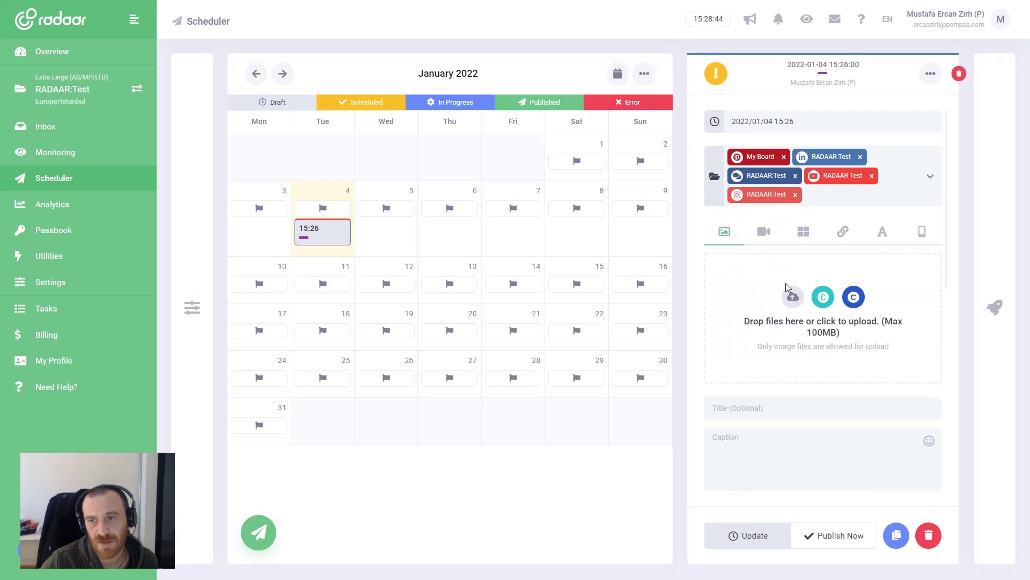
click(784, 157)
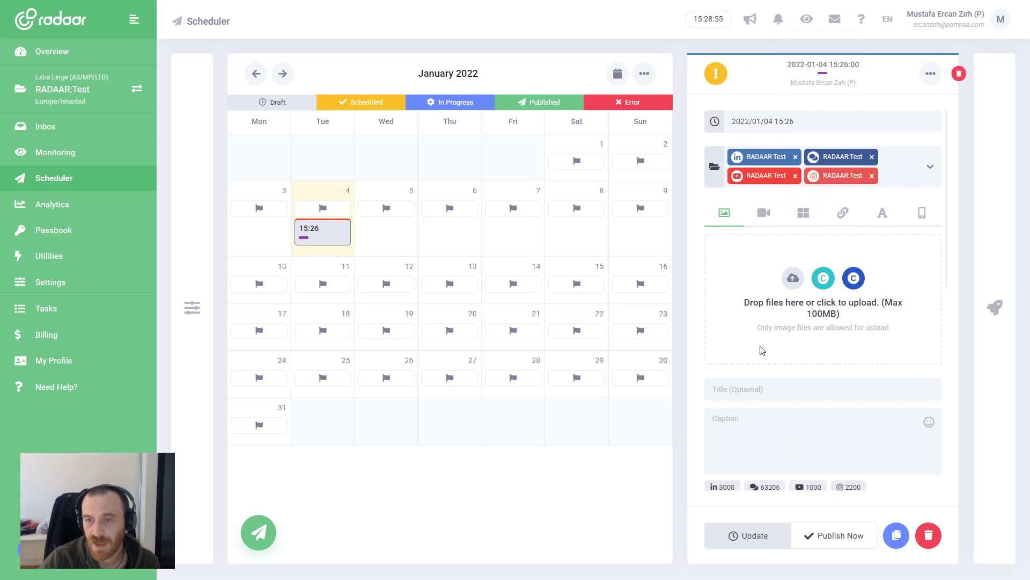
scroll(762, 350, down, 2)
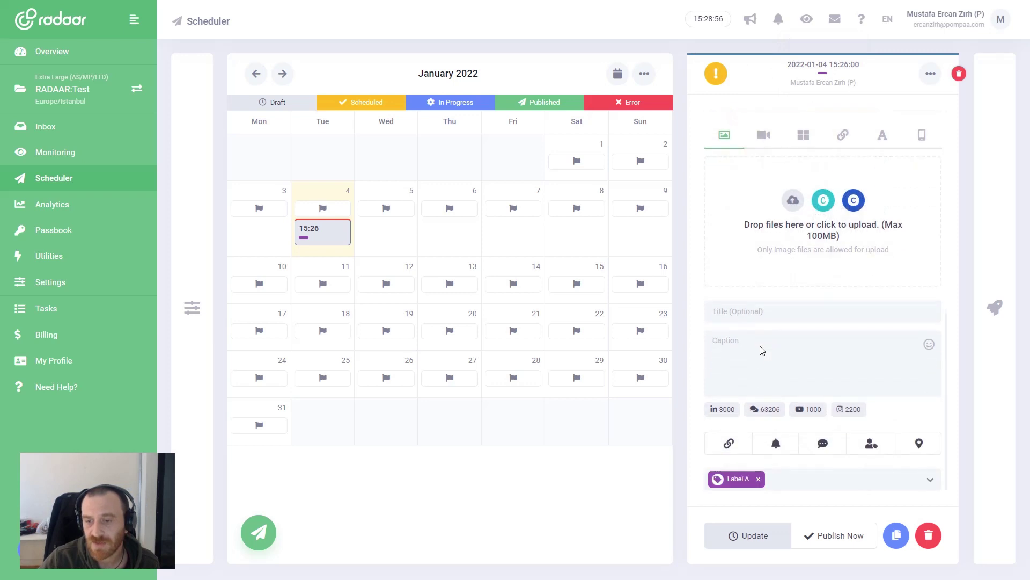
Replace Label A with Label B on the 15:26 post and save the update.
click(758, 480)
click(761, 482)
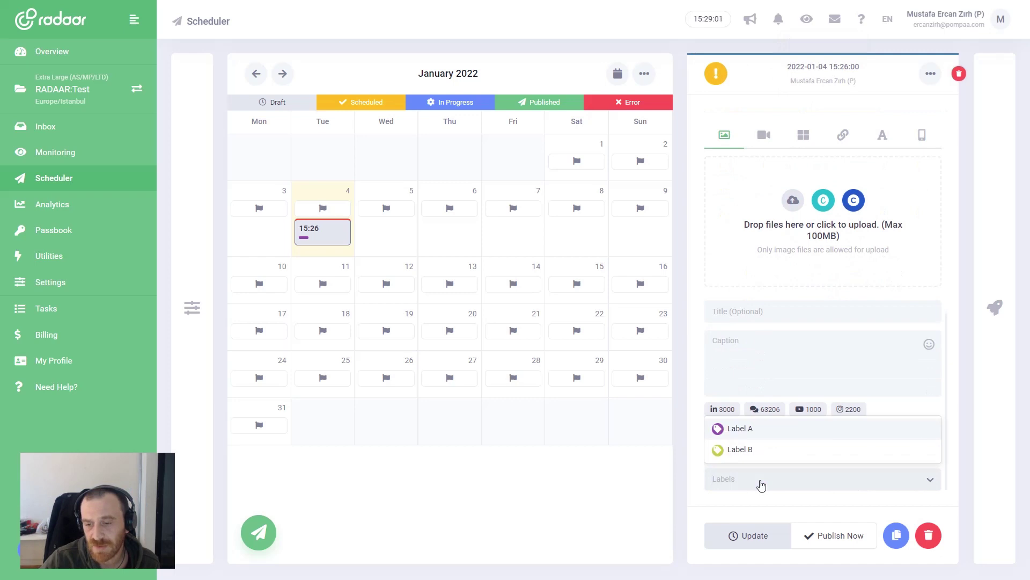
click(760, 448)
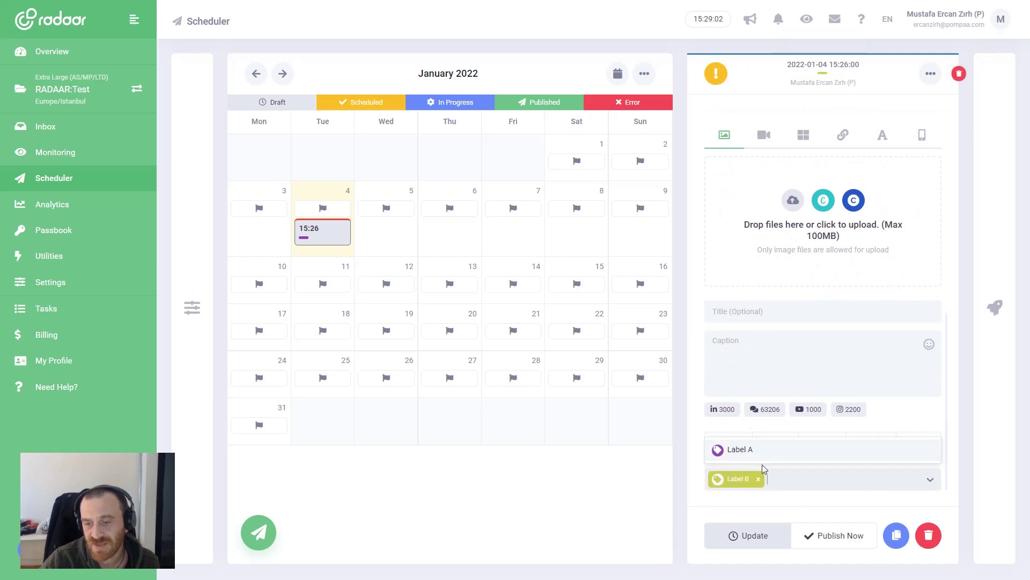
click(748, 541)
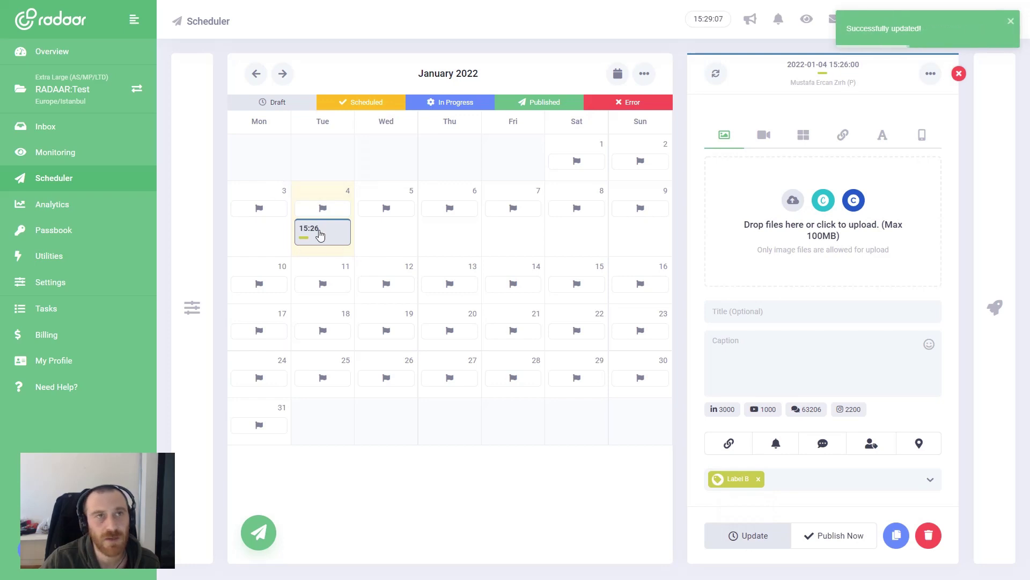
click(260, 531)
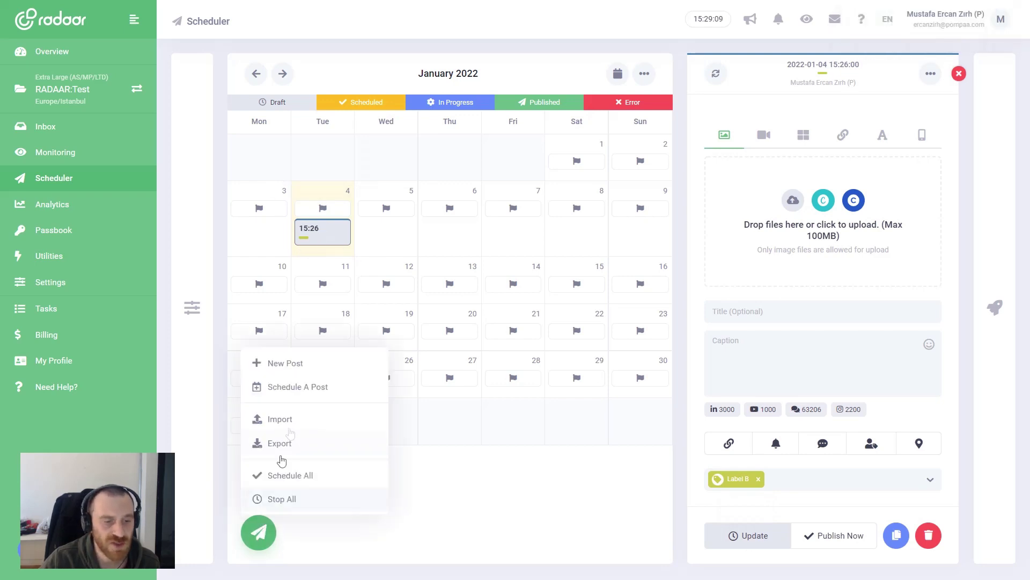
Schedule a new 15:29 post on Jan 4 with Brand A's channels, tagged Label A.
click(291, 387)
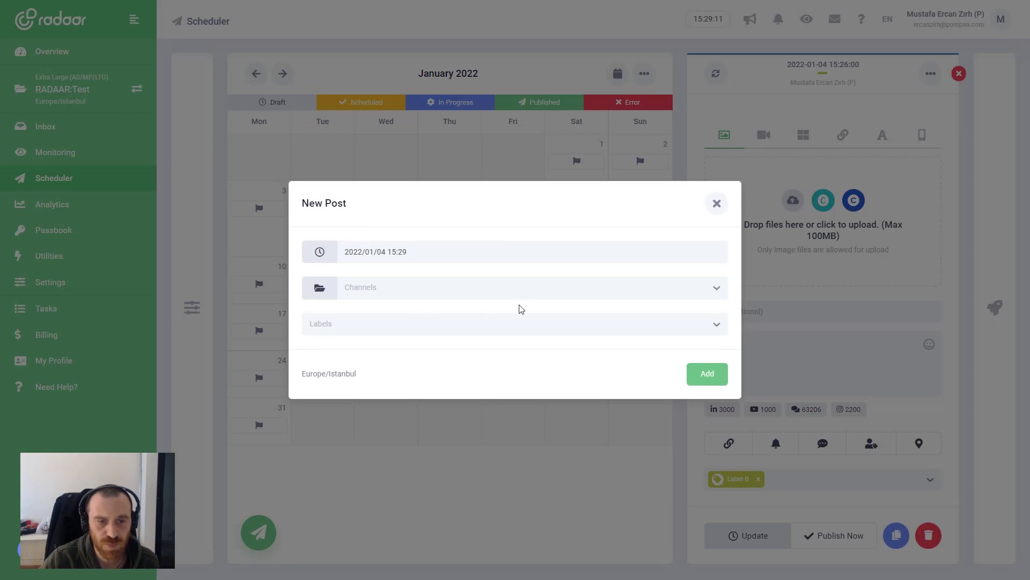
click(322, 290)
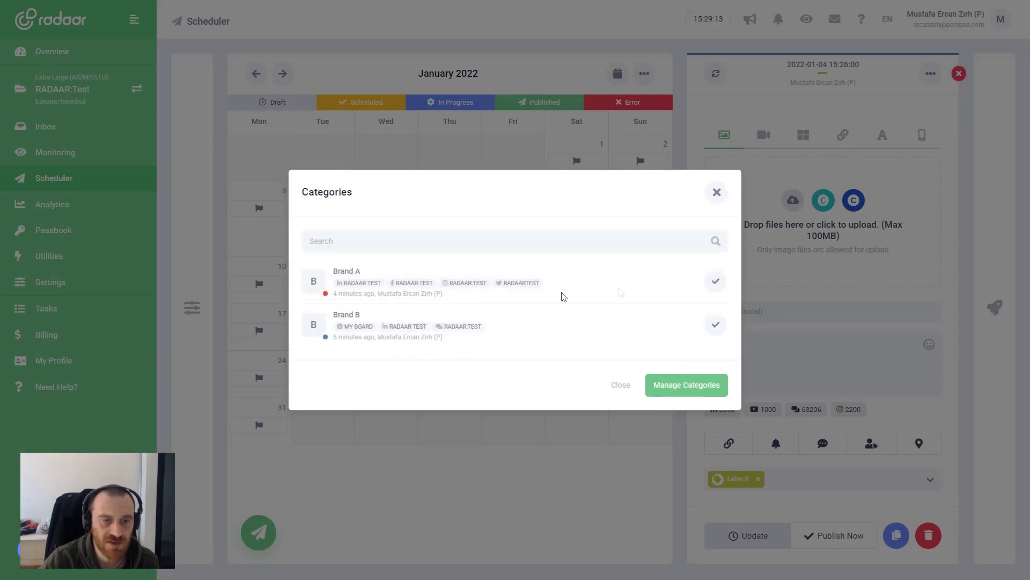
click(715, 282)
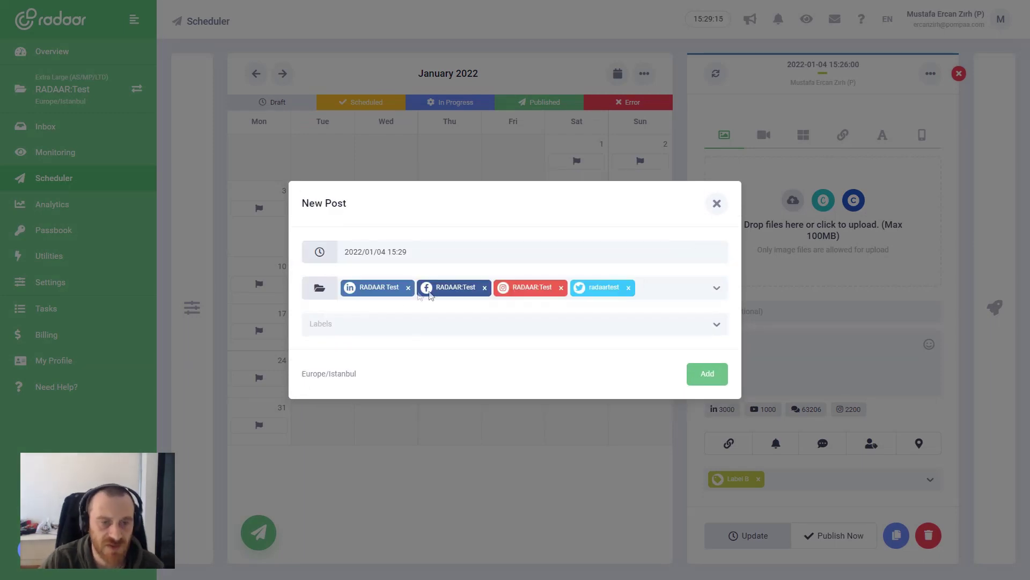
click(358, 327)
click(346, 355)
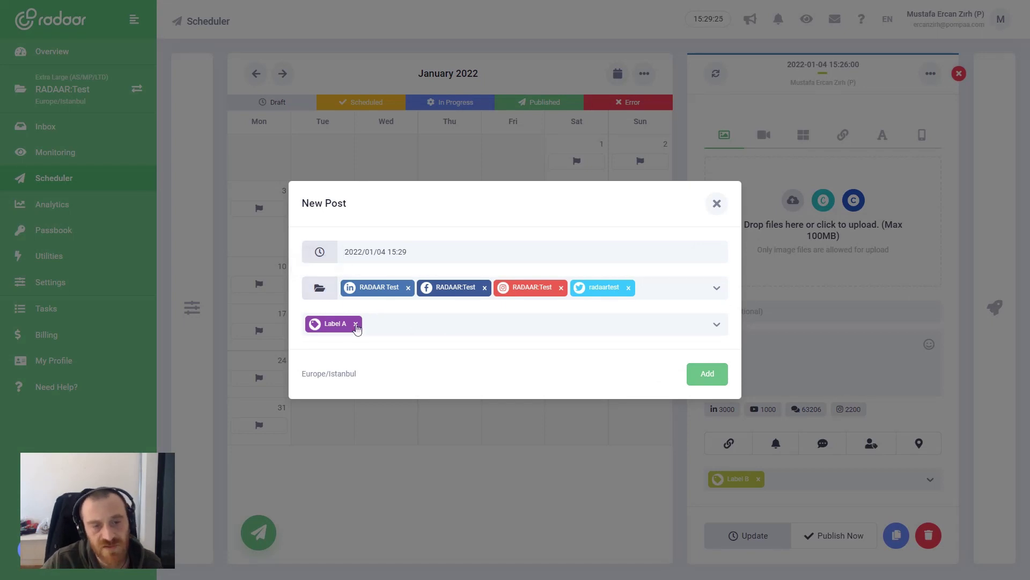
click(722, 377)
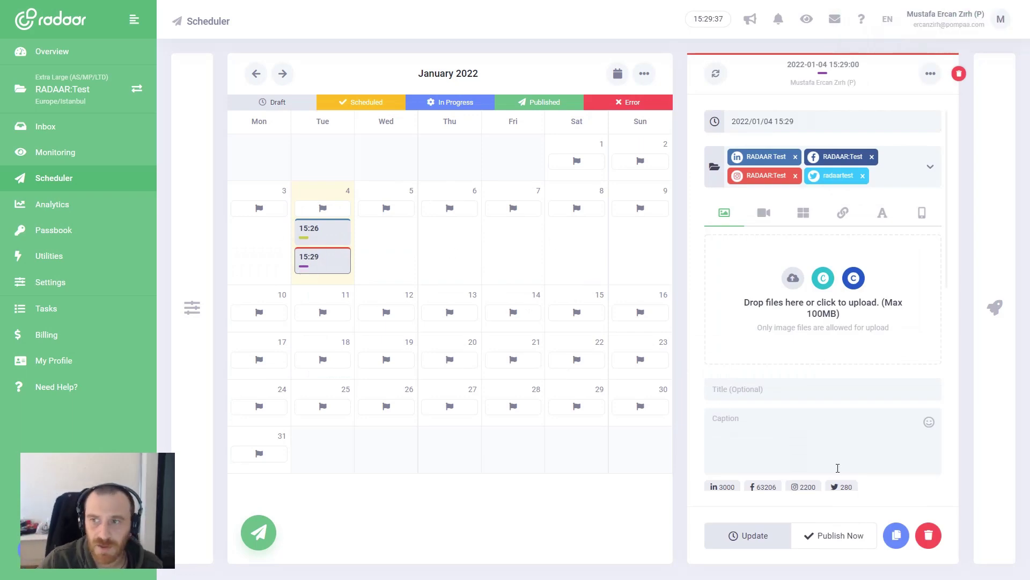
Filter the calendar by Brand A and Label A, then switch the category filter to Brand B.
click(197, 297)
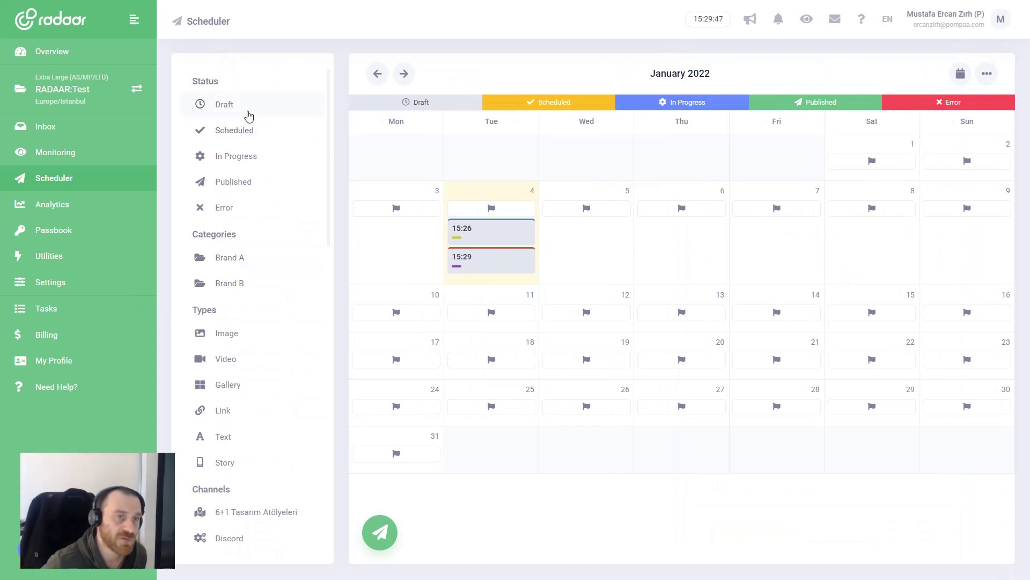
click(238, 262)
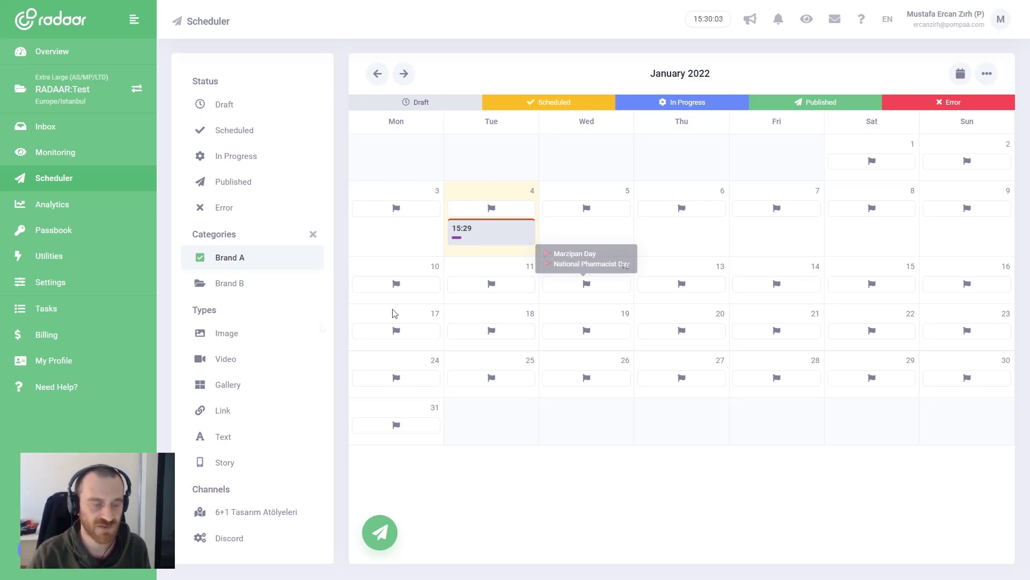
scroll(248, 392, down, 4)
scroll(252, 428, down, 2)
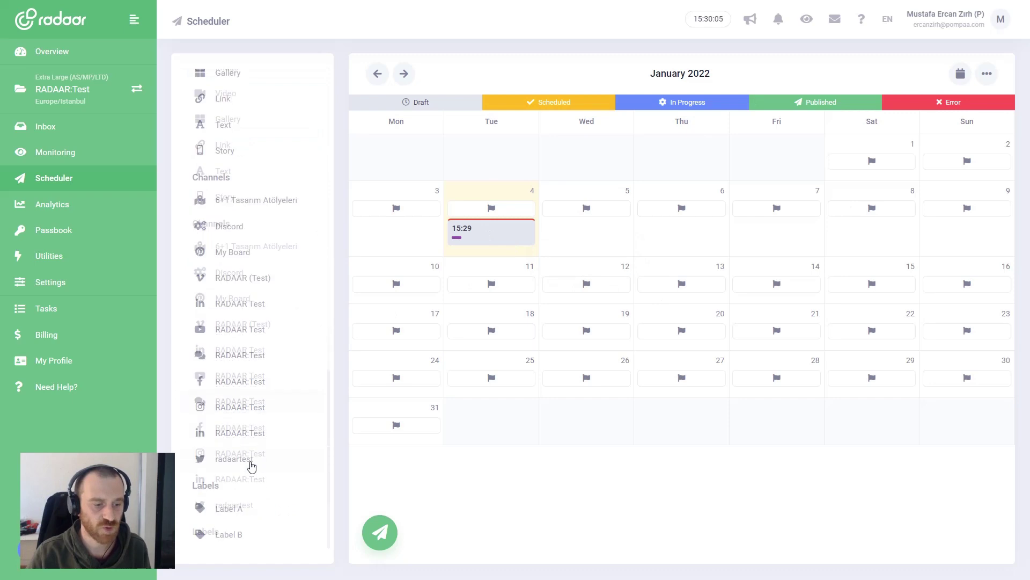
click(236, 511)
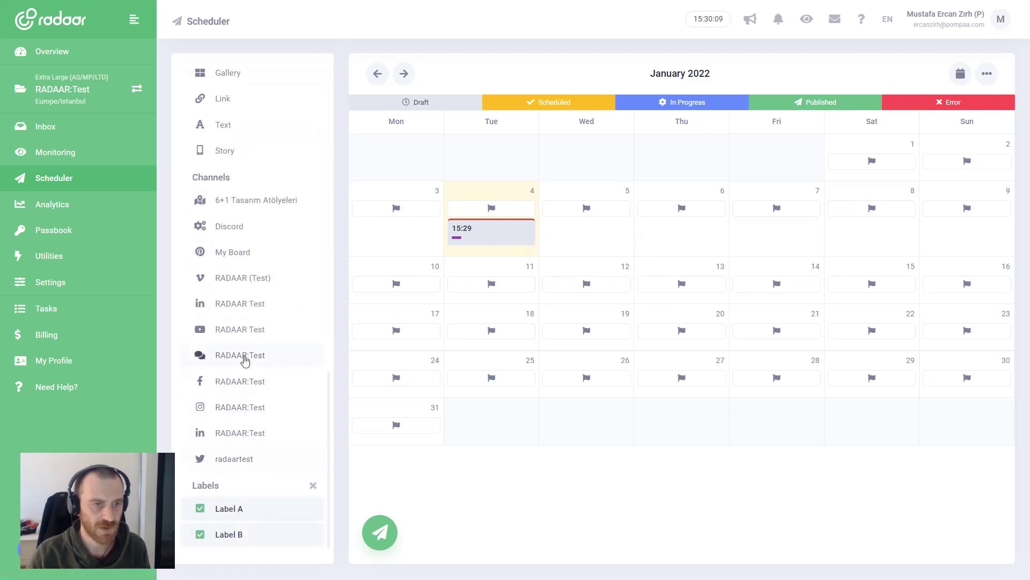
scroll(241, 356, up, 1)
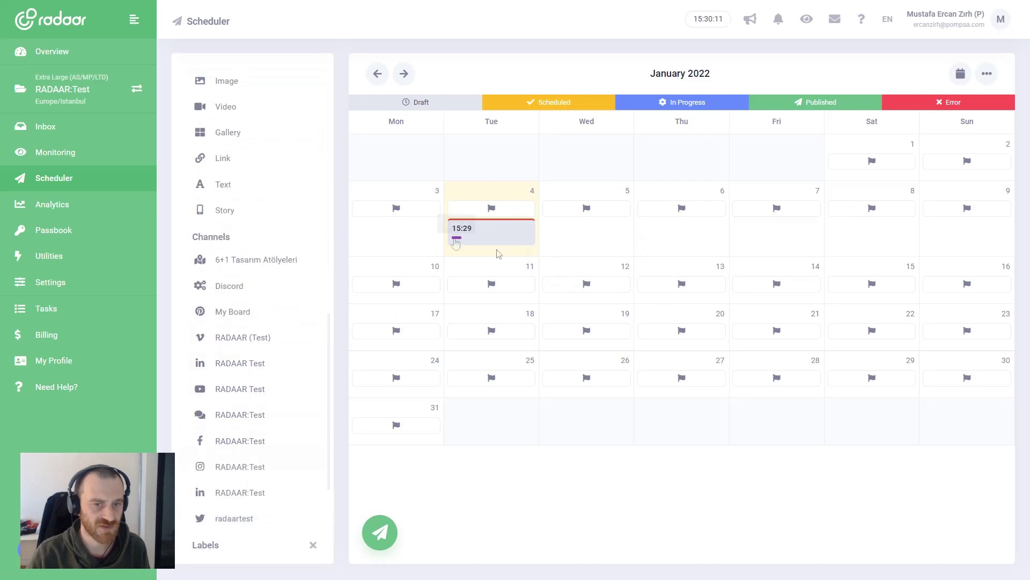
scroll(274, 239, up, 2)
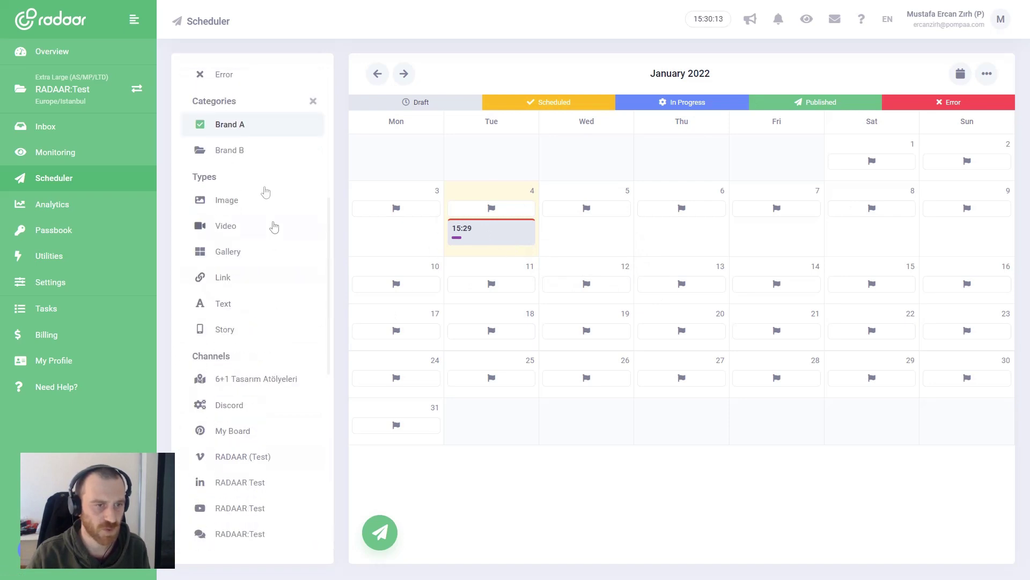
click(239, 153)
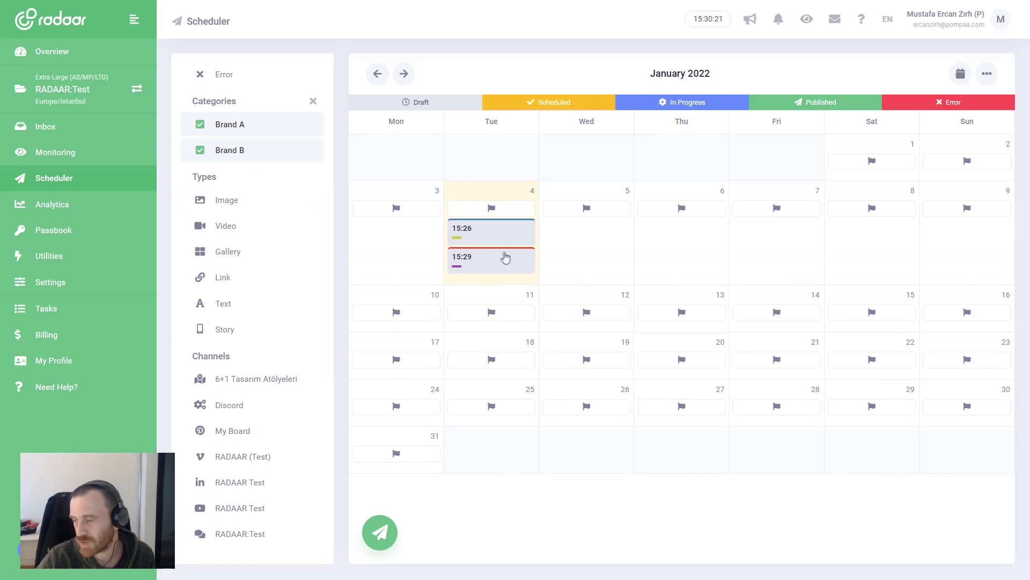
click(225, 130)
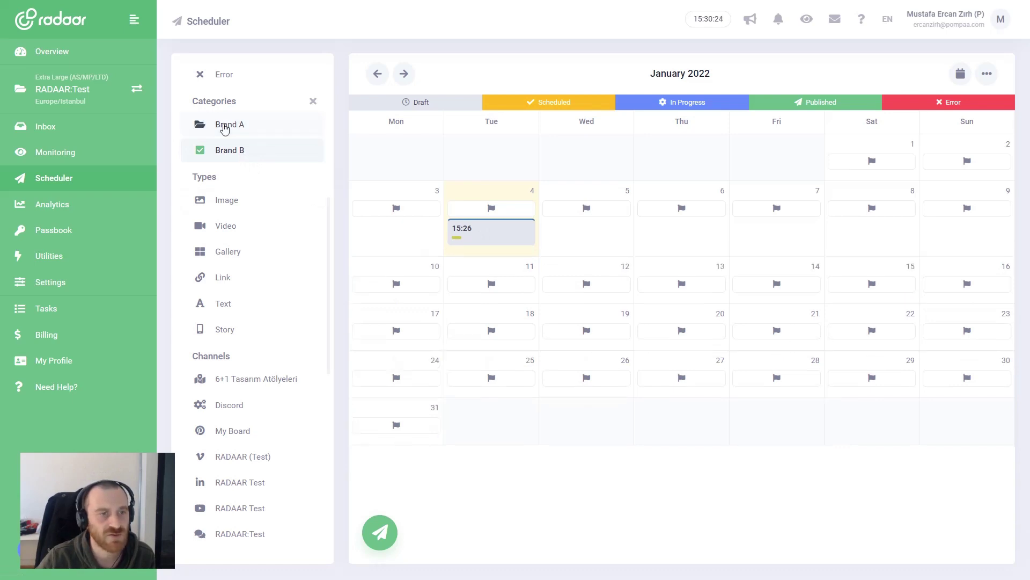
Clear all category and label filters and open the 15:26 post.
click(313, 102)
scroll(299, 290, down, 3)
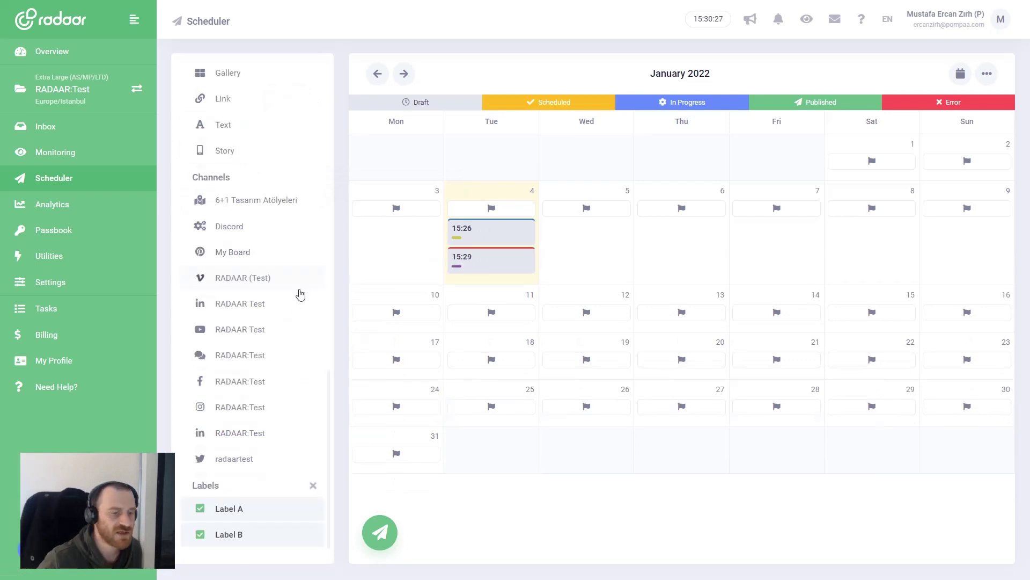
click(313, 487)
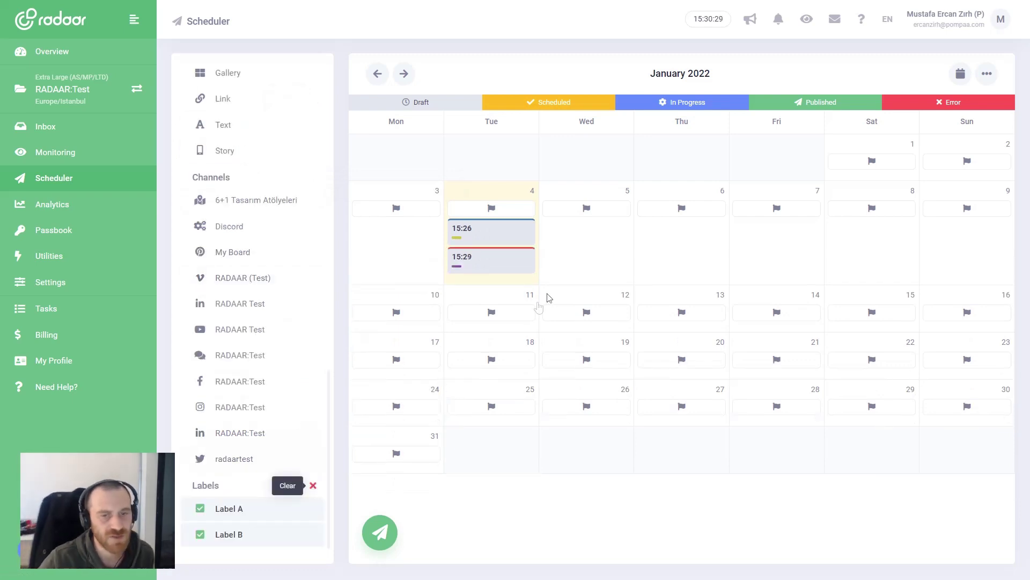
click(494, 239)
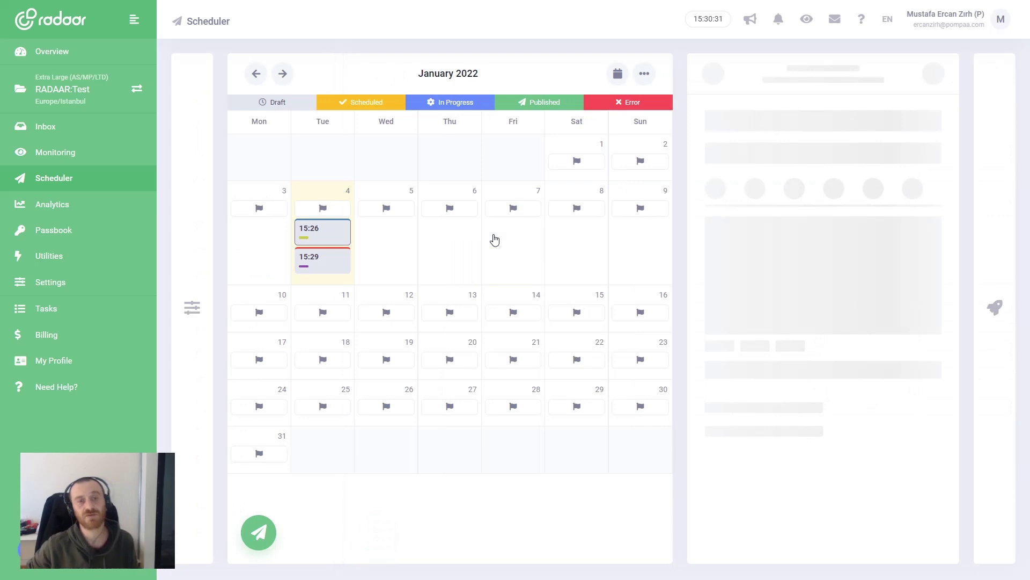